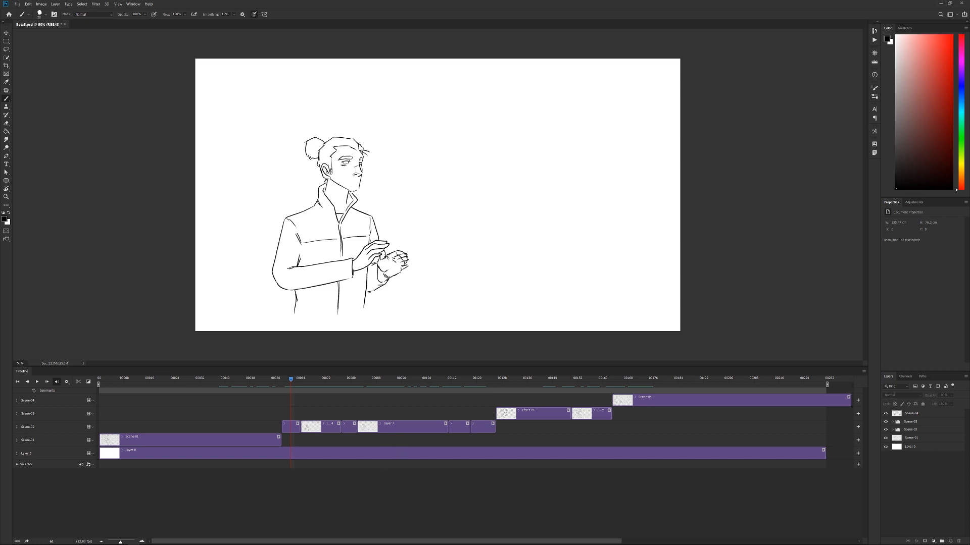
Add a blank video layer above Scene-04 and move its clip to the start of the timeline
left_click(56, 4)
mouse_move(71, 125)
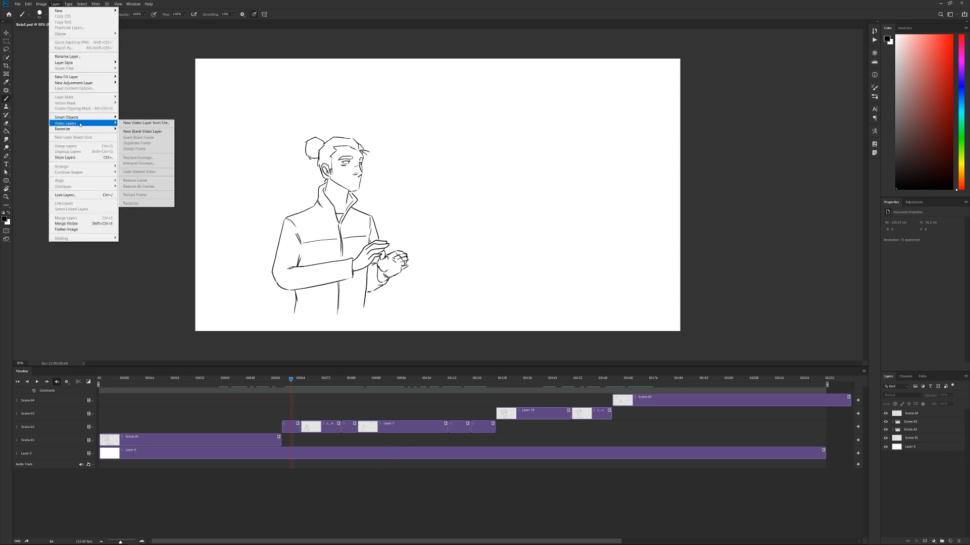
left_click(151, 133)
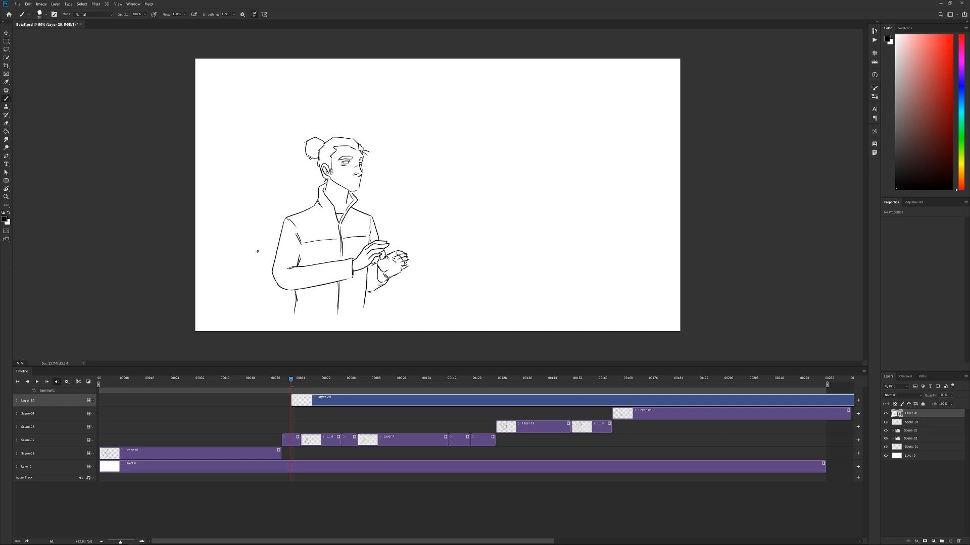
left_click_drag(201, 404, 189, 405)
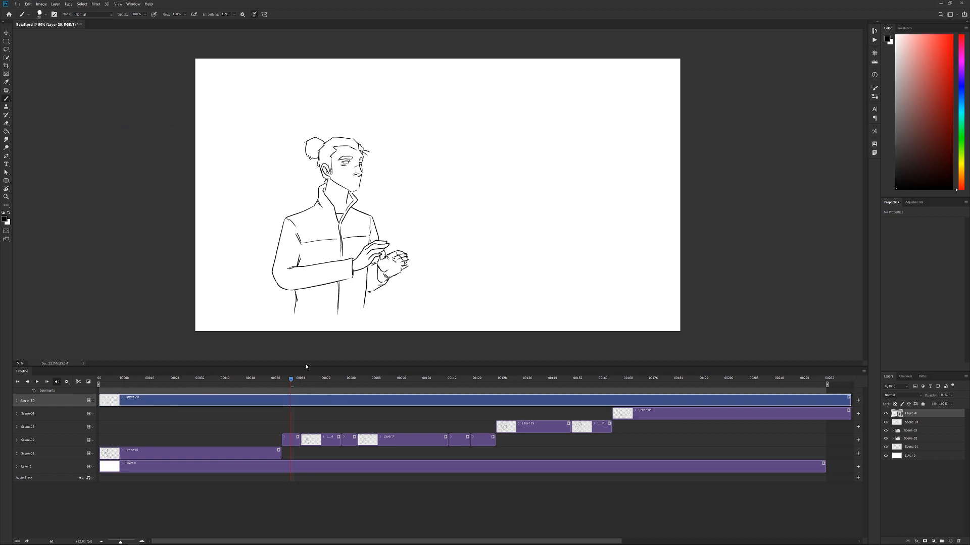
Collapse the Scene-02 group, hide the four scene layers and groups, and select the blank video layer
mouse_move(291, 381)
left_mouse_down()
mouse_move(343, 374)
mouse_move(294, 379)
left_mouse_up()
left_click(298, 440)
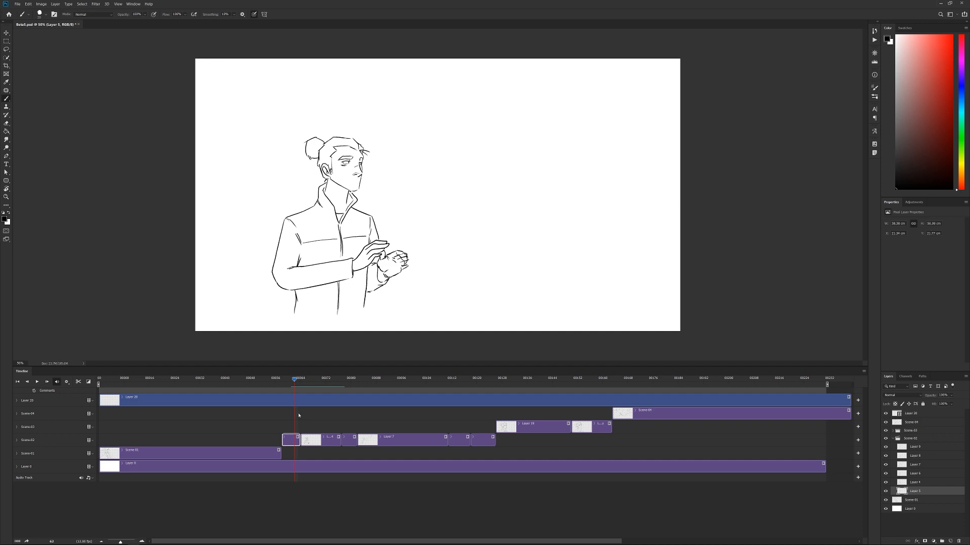
left_click(303, 416)
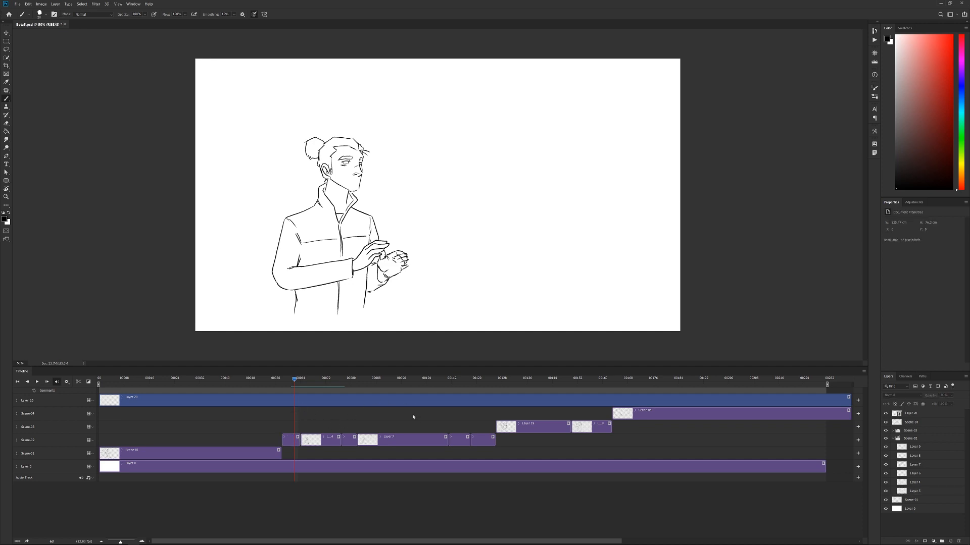
left_click(893, 438)
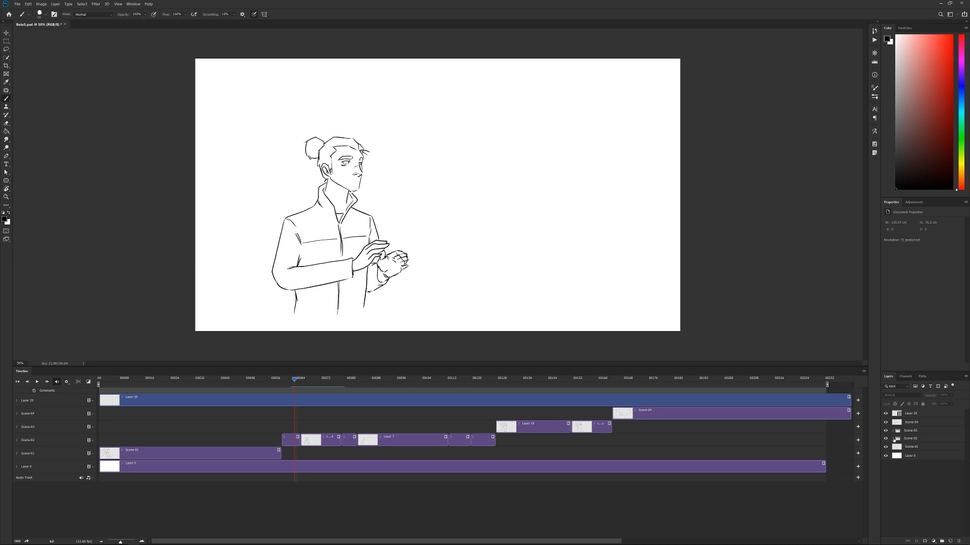
left_click_drag(885, 422, 885, 447)
left_click(907, 414)
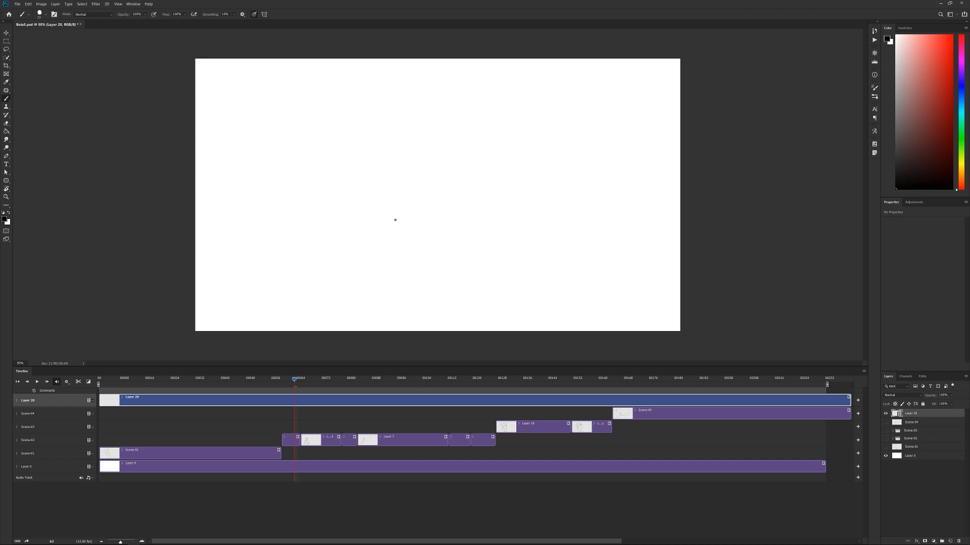
Draw a short vertical test stroke on the video layer and flip through the neighbouring frames
left_click_drag(389, 173, 391, 193)
key("Right")
key("Right")
key("Left")
key("Left")
Delete the blank video layer and show Scene-01 through Scene-04 again
key("Delete")
left_click_drag(885, 414, 886, 438)
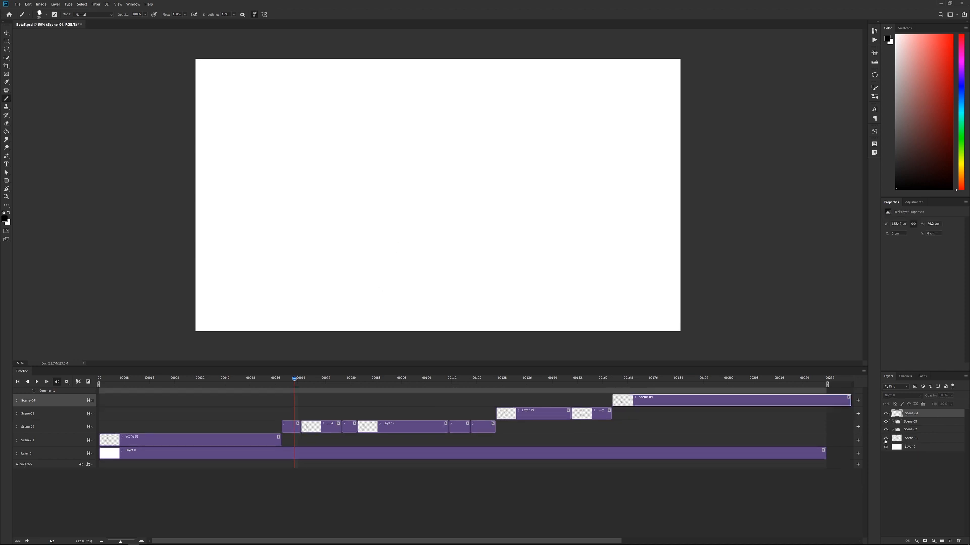
left_click(919, 424)
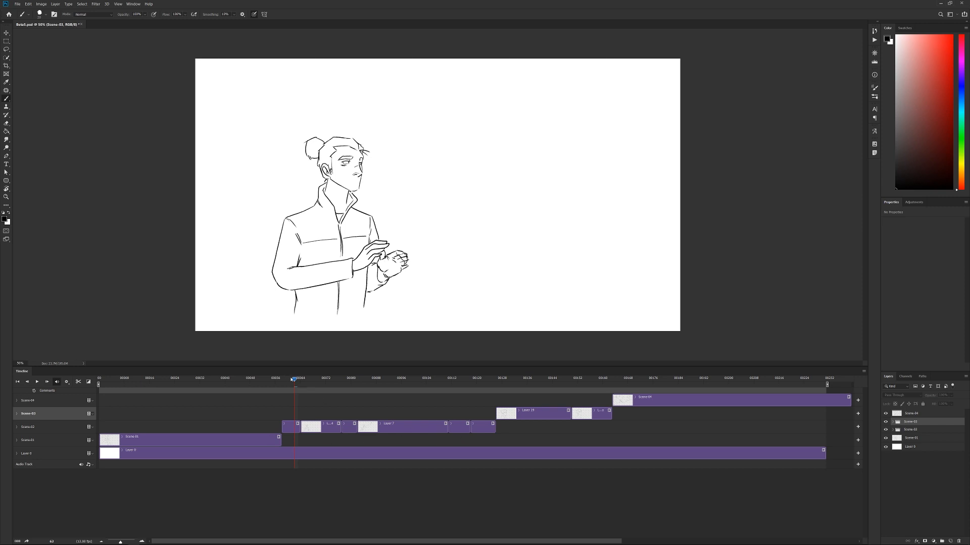
Scrub back and forth through Scene-01 to Scene-03 to review the key drawings and their timing
left_click_drag(296, 382, 367, 397)
left_click(311, 429)
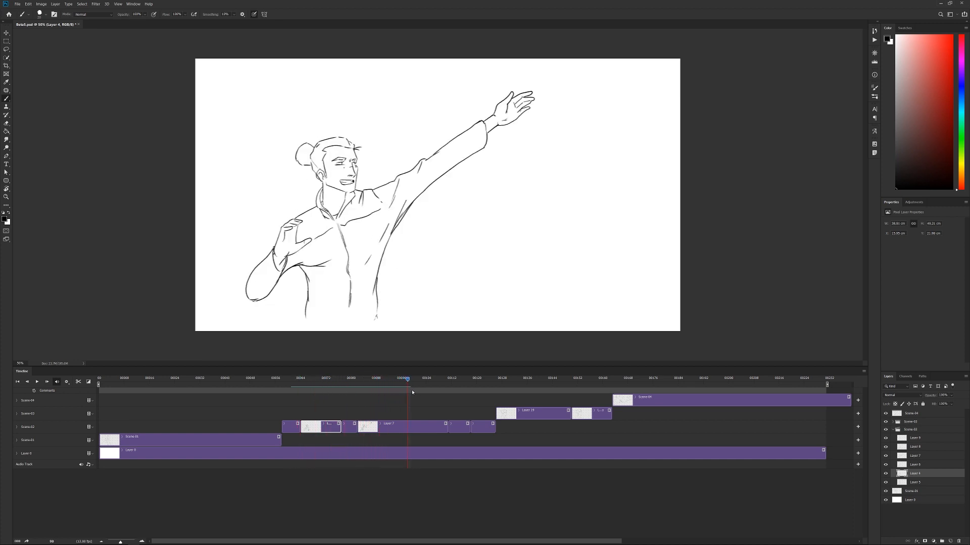
left_click_drag(442, 390, 411, 392)
mouse_move(249, 382)
left_mouse_down()
mouse_move(238, 387)
mouse_move(283, 386)
mouse_move(262, 387)
left_mouse_up()
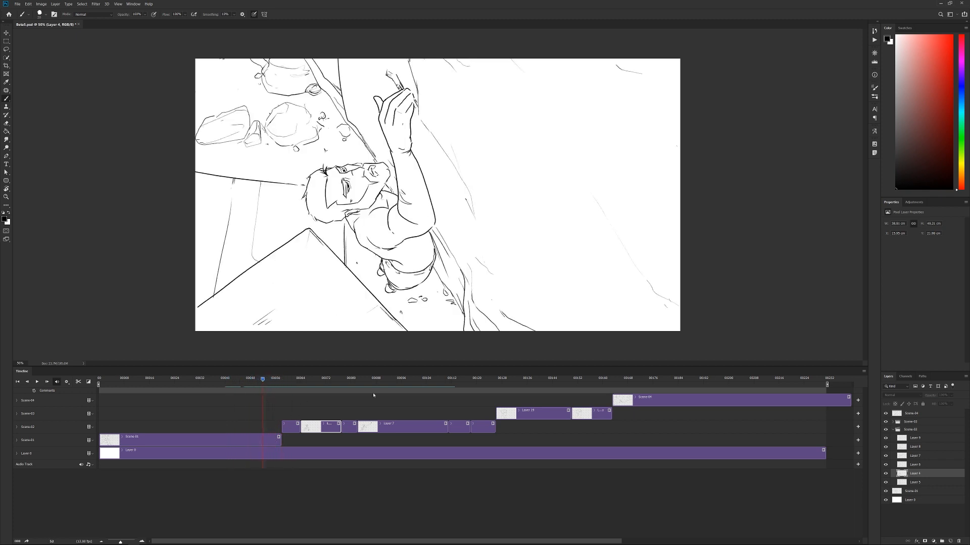
left_click(514, 381)
left_click_drag(312, 383, 215, 383)
mouse_move(218, 380)
left_mouse_down()
mouse_move(255, 382)
mouse_move(225, 385)
left_mouse_up()
mouse_move(247, 383)
left_mouse_down()
mouse_move(292, 387)
mouse_move(487, 369)
mouse_move(371, 379)
mouse_move(499, 369)
mouse_move(534, 385)
mouse_move(593, 388)
mouse_move(567, 386)
left_mouse_up()
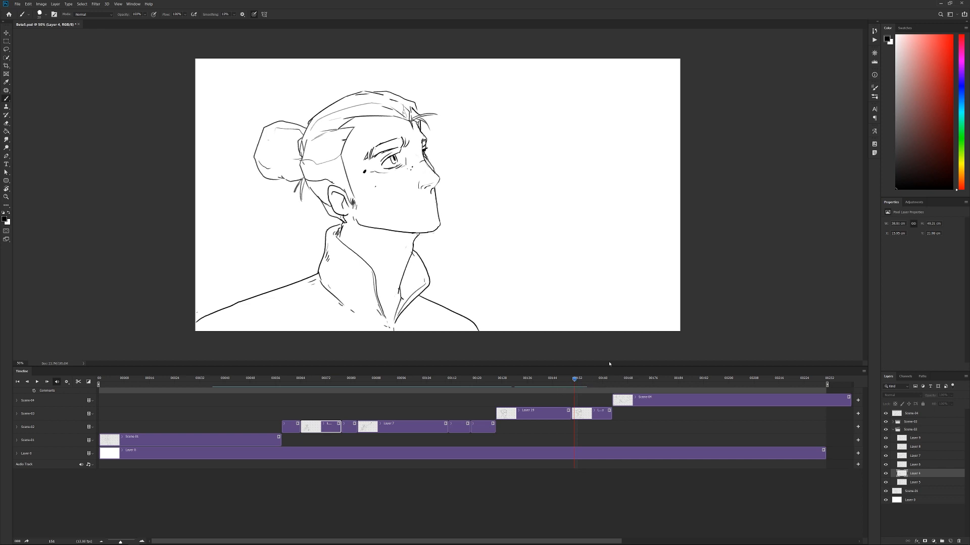
Scrub from the end of Scene-03 into Scene-04 to review the drawings, and collapse the Scene-02 group
left_click(577, 382)
left_click_drag(579, 379, 618, 377)
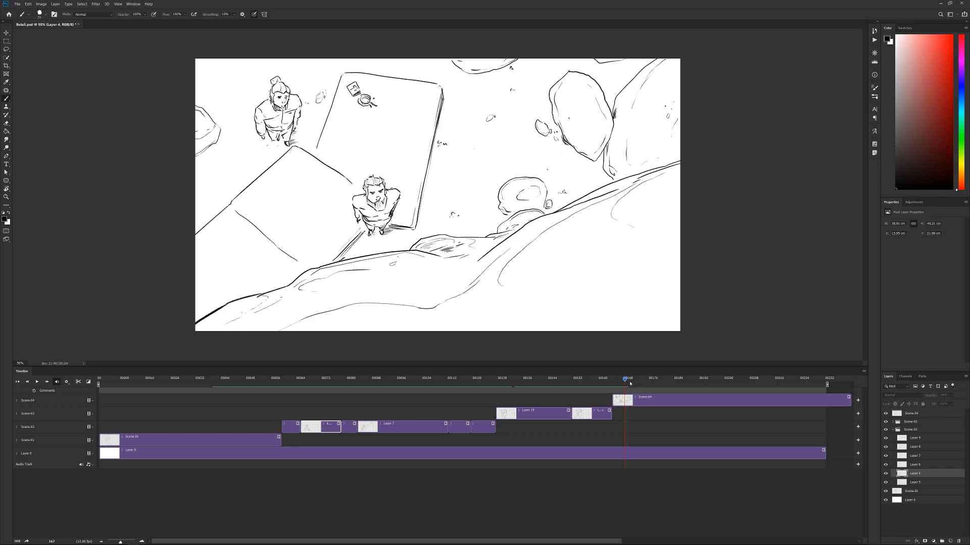
left_click(630, 384)
left_click_drag(715, 382, 676, 383)
left_click(894, 430)
left_click(893, 431)
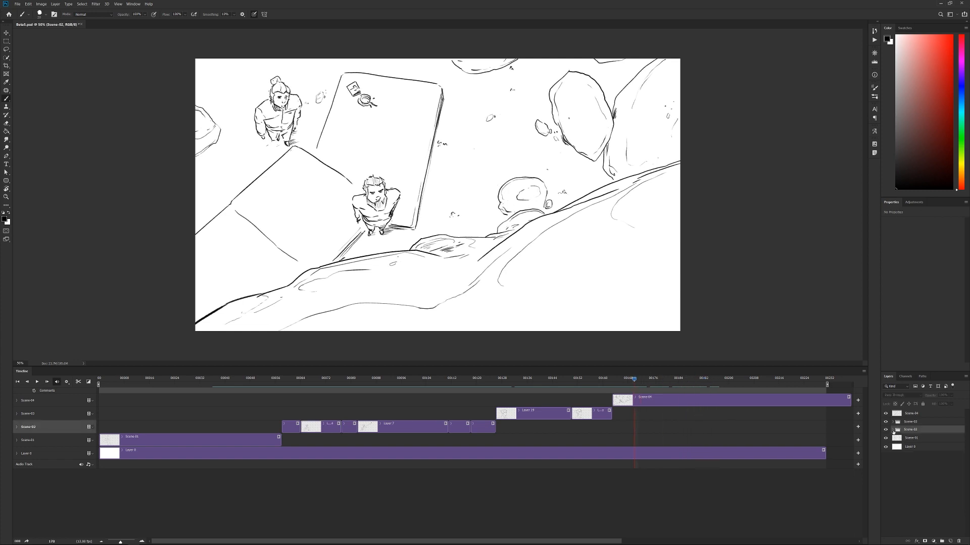
left_click(902, 472)
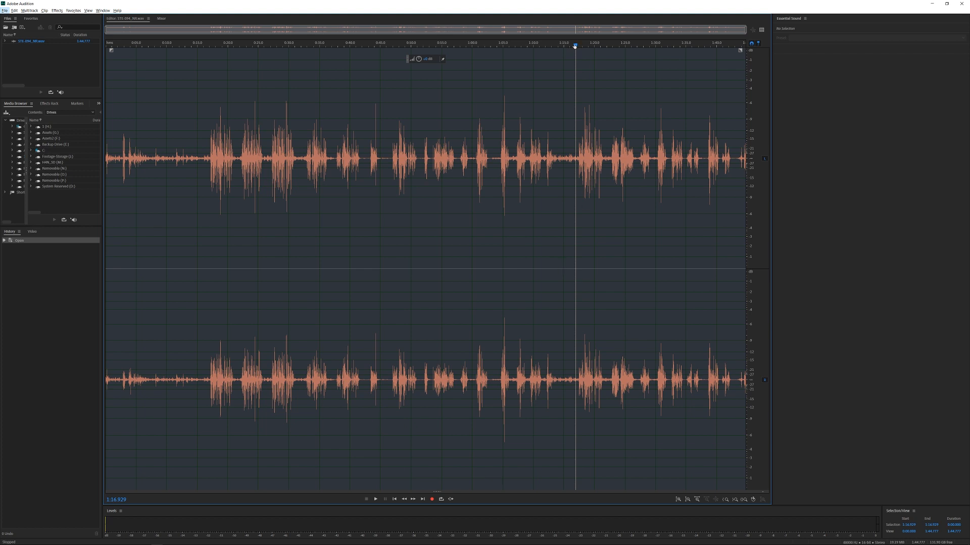
In Adobe Audition, play the voice recording from about 1:16.9 and return the playhead to that point
left_click_drag(575, 45, 575, 87)
key("space")
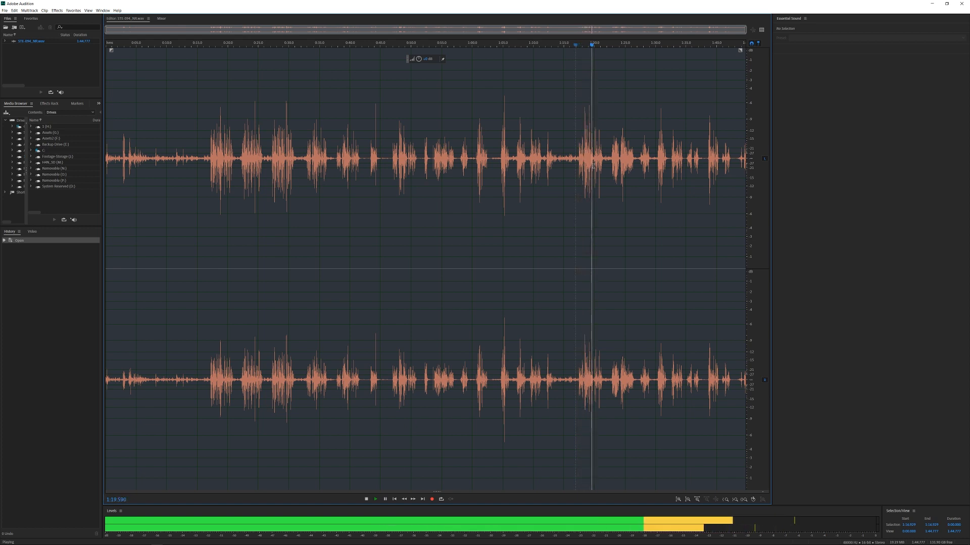
key("space")
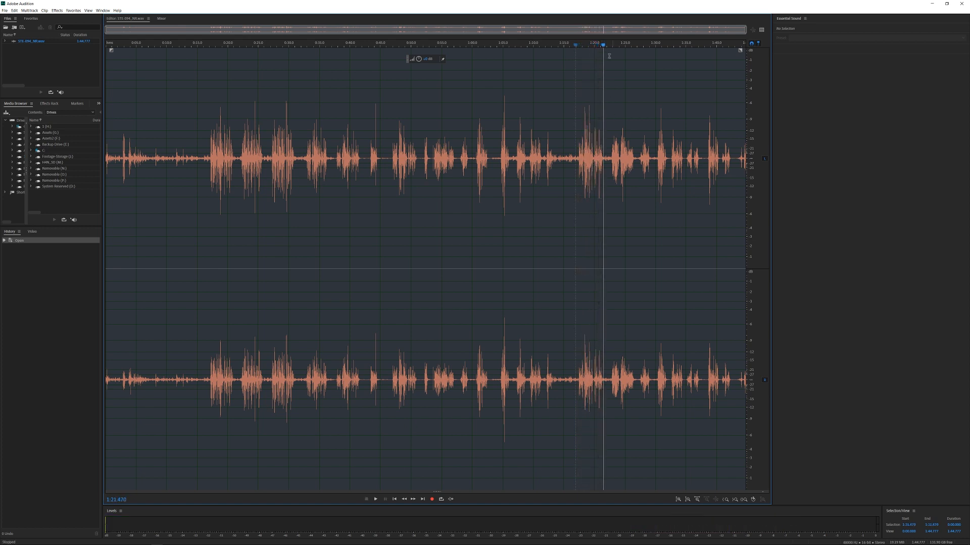
left_click(574, 58)
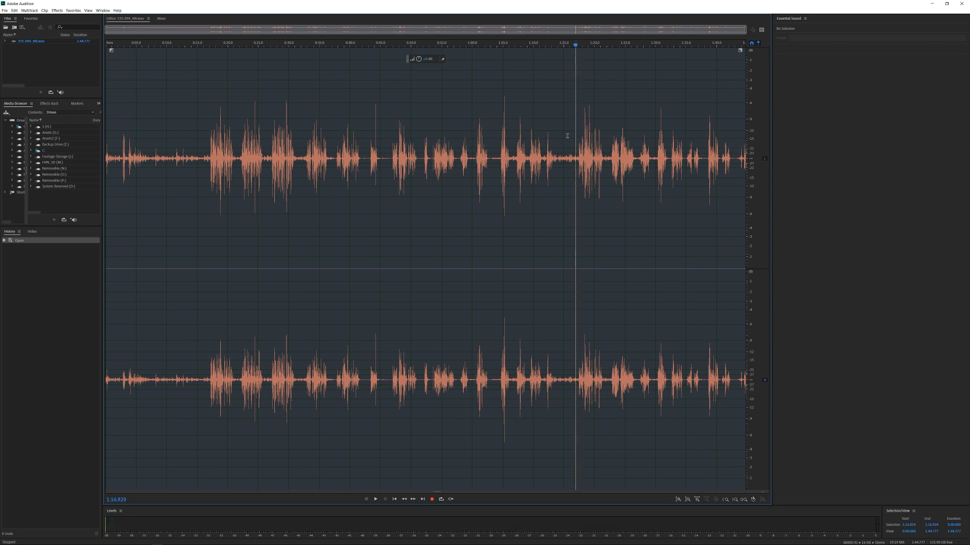
Preview the custom low-cut FFT Filter curve on the voice recording and apply it to the whole file
key("ctrl+a")
left_click(57, 10)
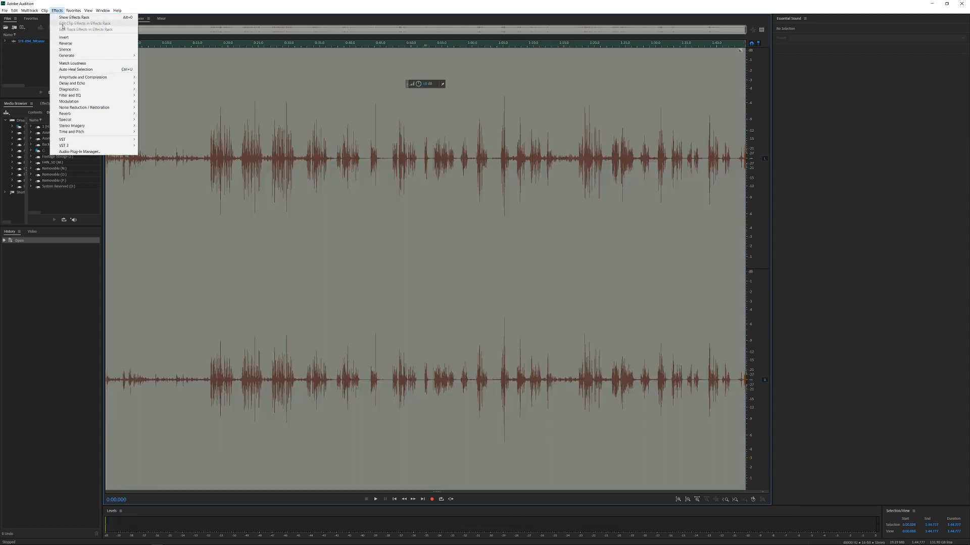
mouse_move(85, 97)
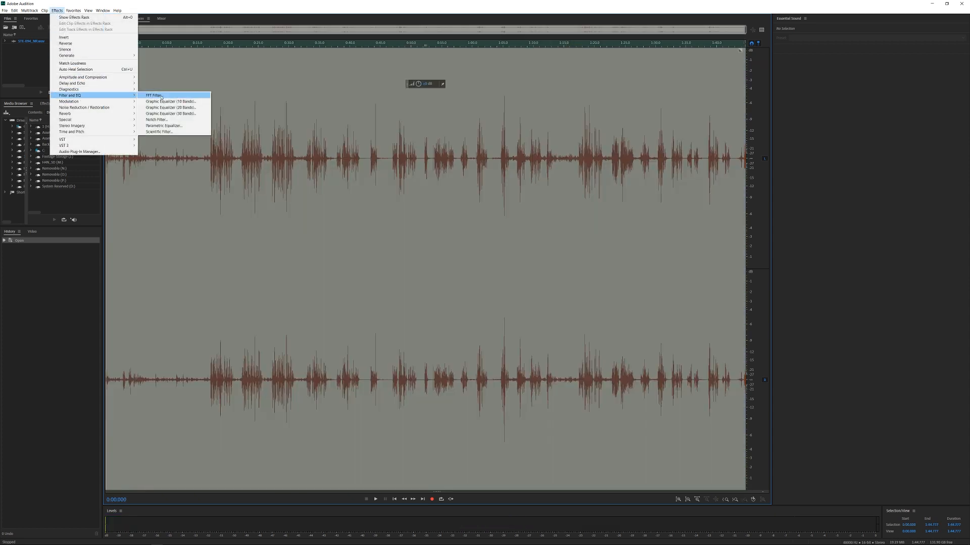
left_click(154, 96)
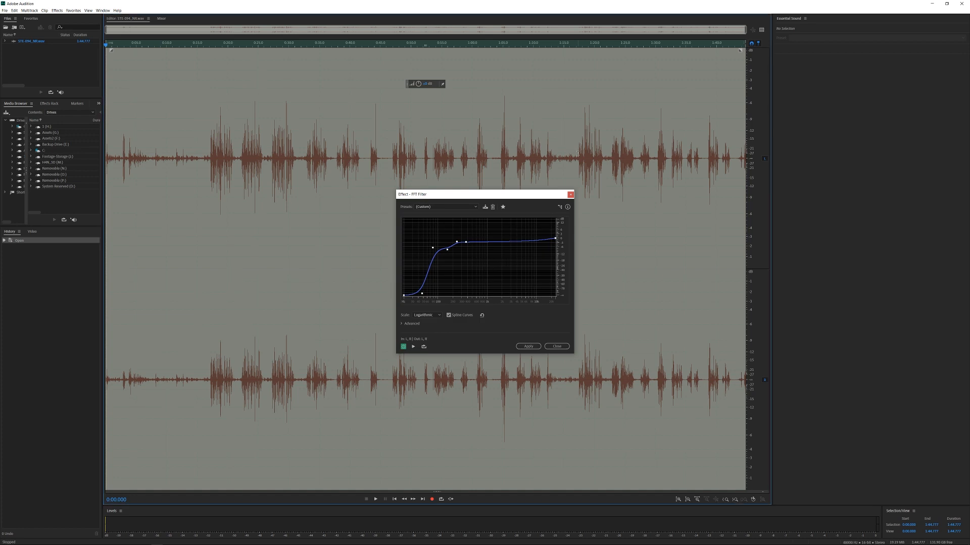
left_click(578, 165)
key("space")
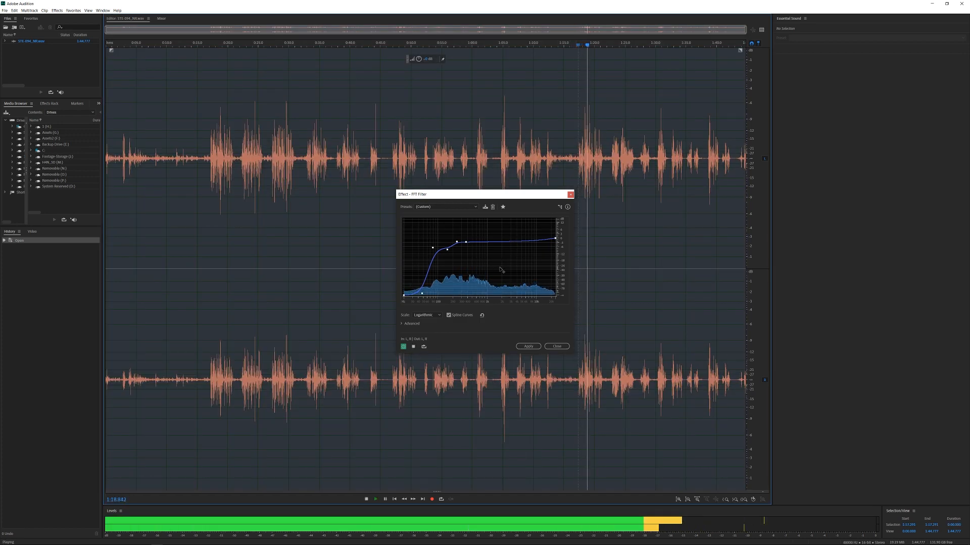
left_click(528, 346)
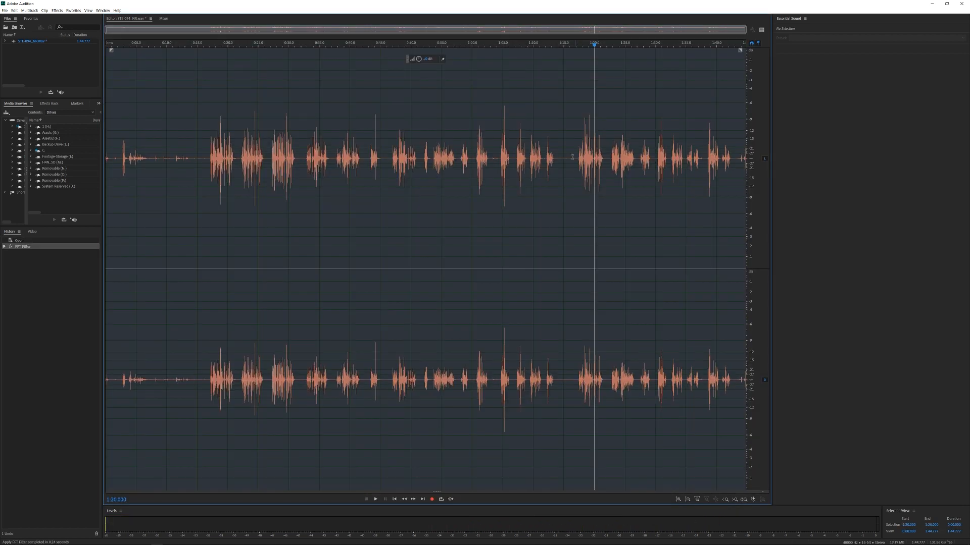
left_click(576, 162)
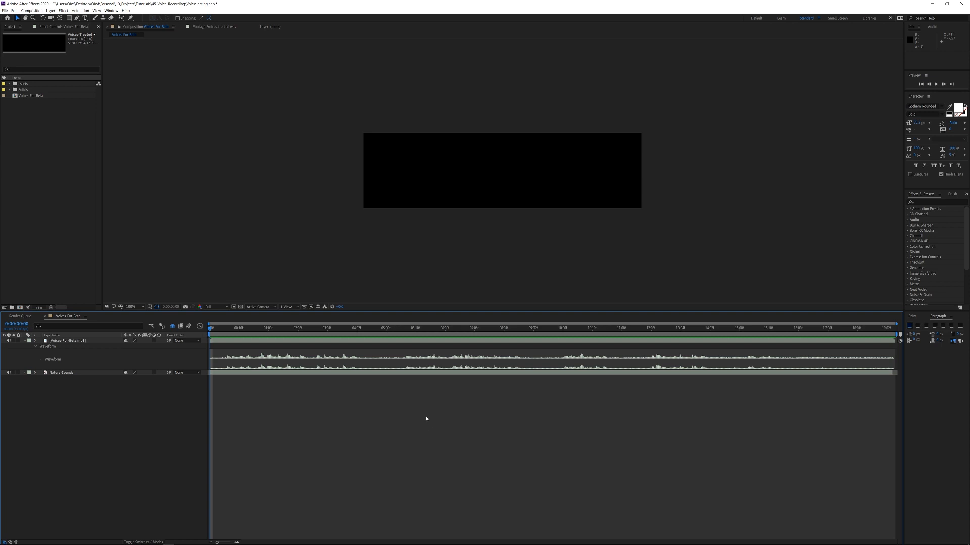
In After Effects, check the nature sounds and voice layers and preview the composition's combined audio
left_click(57, 374)
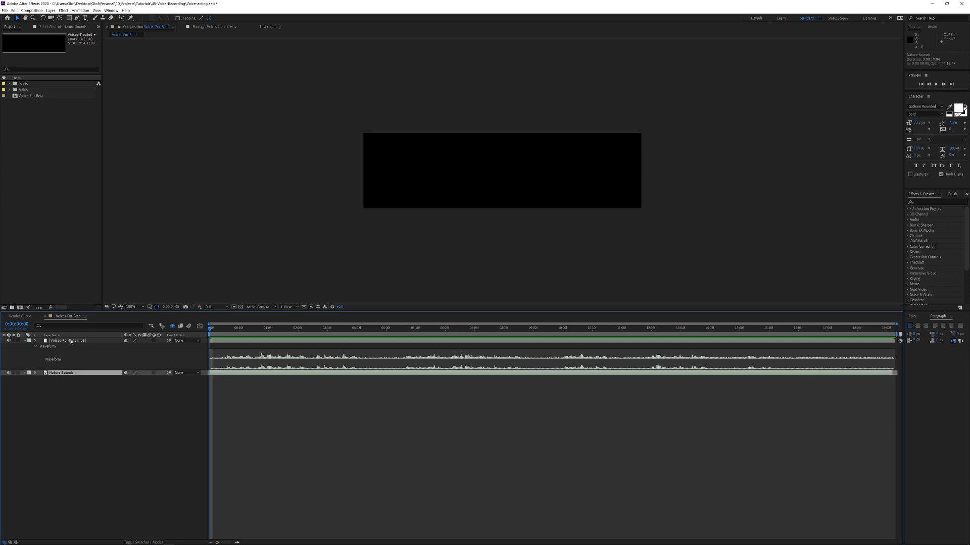
left_click(71, 340)
left_click(99, 429)
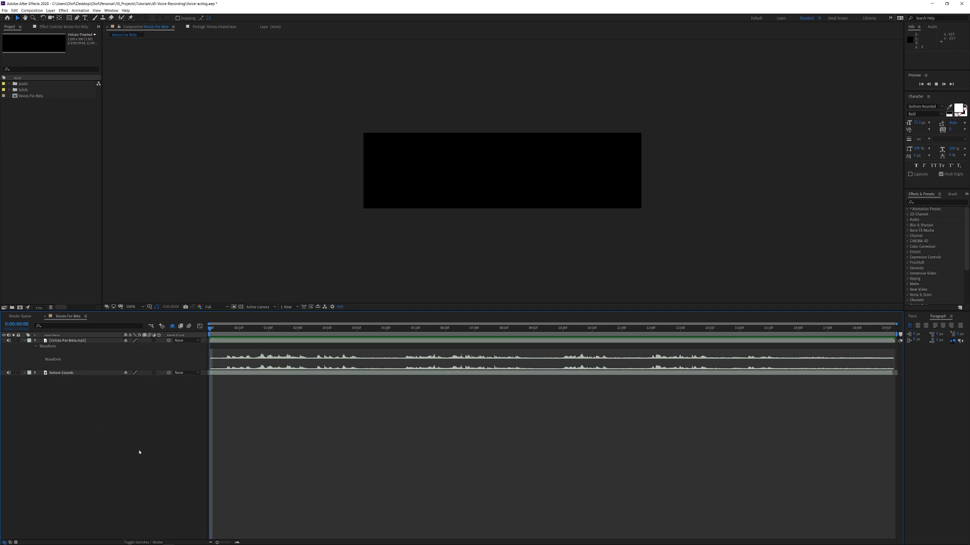
key("space")
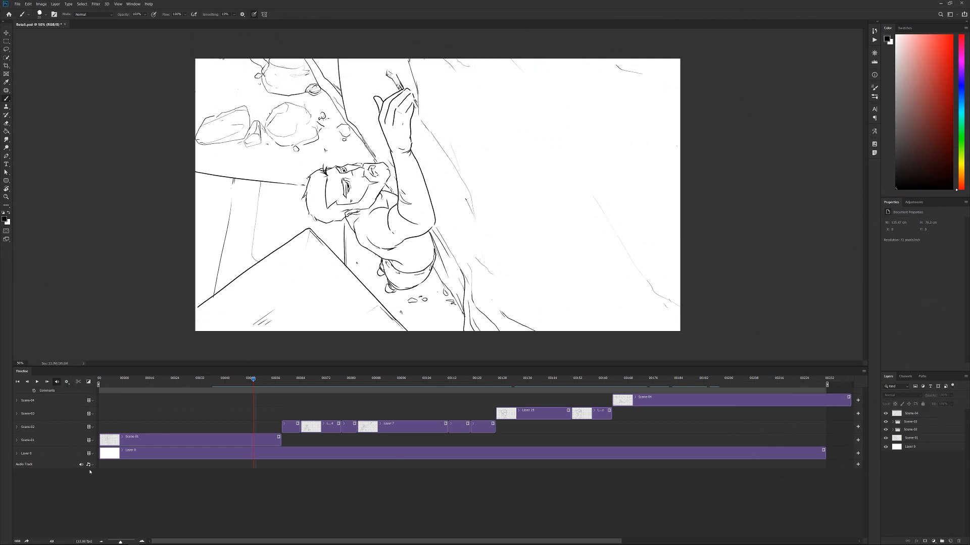
In Photoshop, add the Voices-For-Beta audio file to the timeline's audio track
left_click(93, 466)
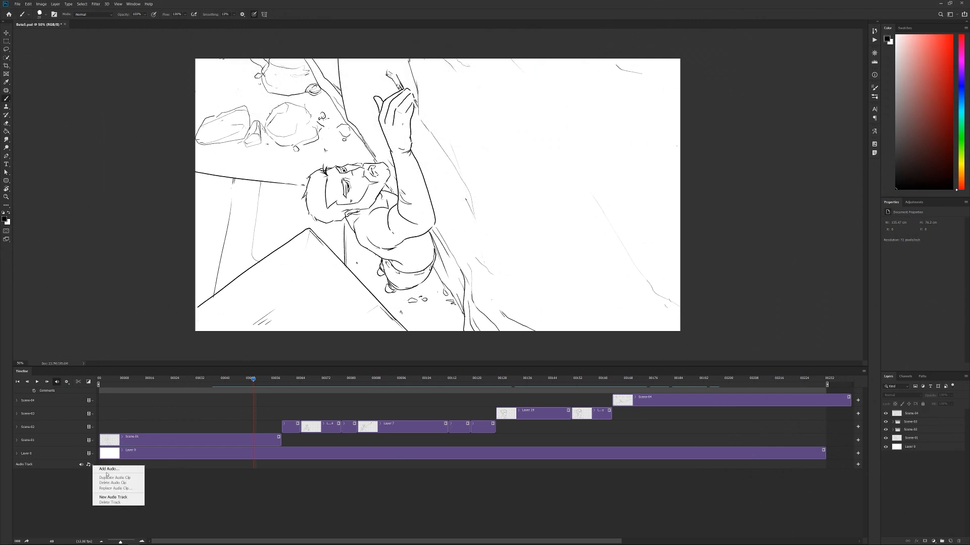
left_click(108, 470)
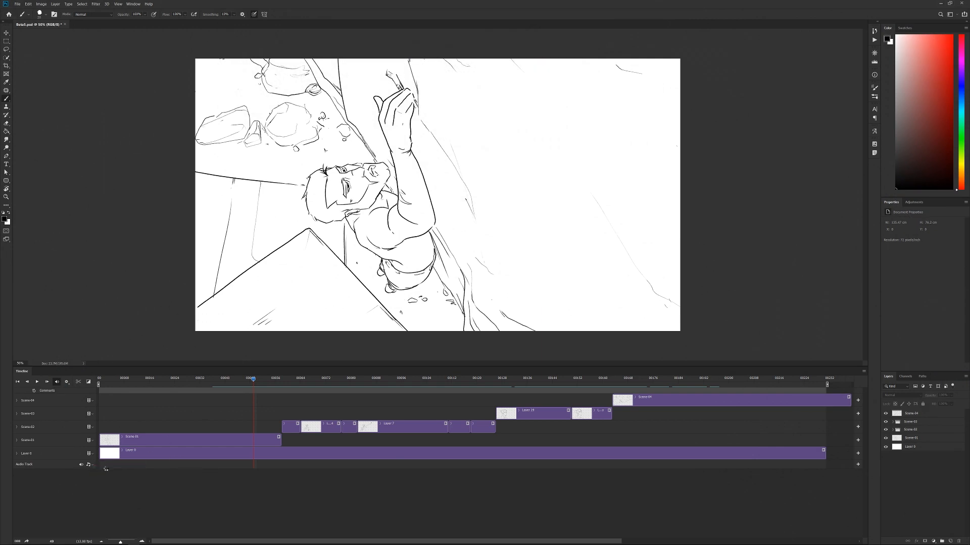
mouse_move(253, 382)
left_mouse_down()
mouse_move(234, 399)
mouse_move(230, 427)
left_mouse_up()
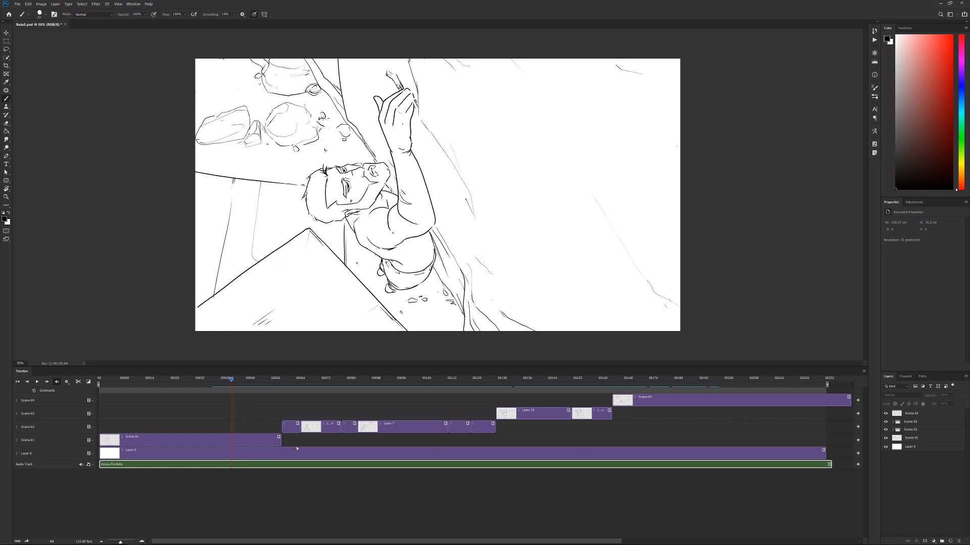
Check the Scene-01 clip, scrub to the raised-arm pose in Scene-02, and select its Layer 7 clip
mouse_move(279, 442)
left_mouse_down()
mouse_move(329, 443)
mouse_move(283, 442)
left_mouse_up()
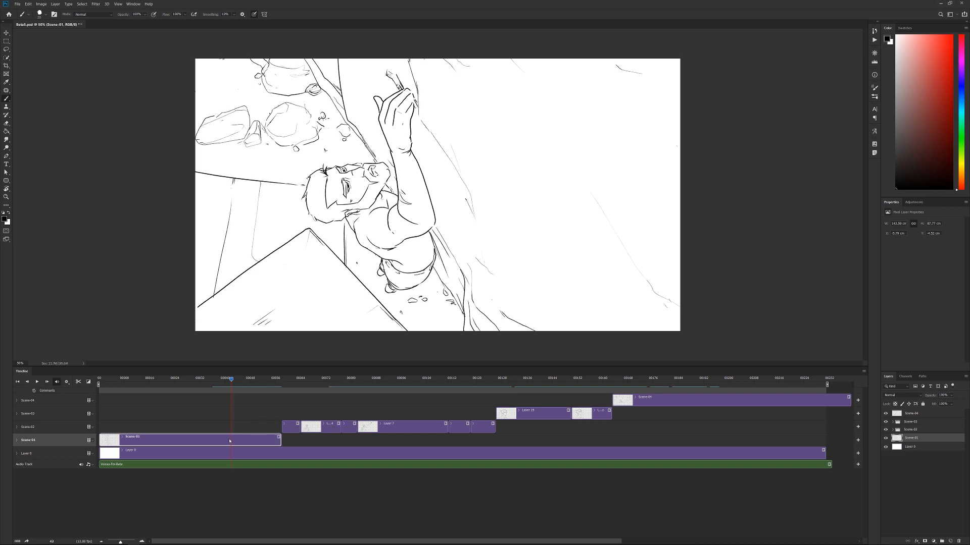
left_click(270, 485)
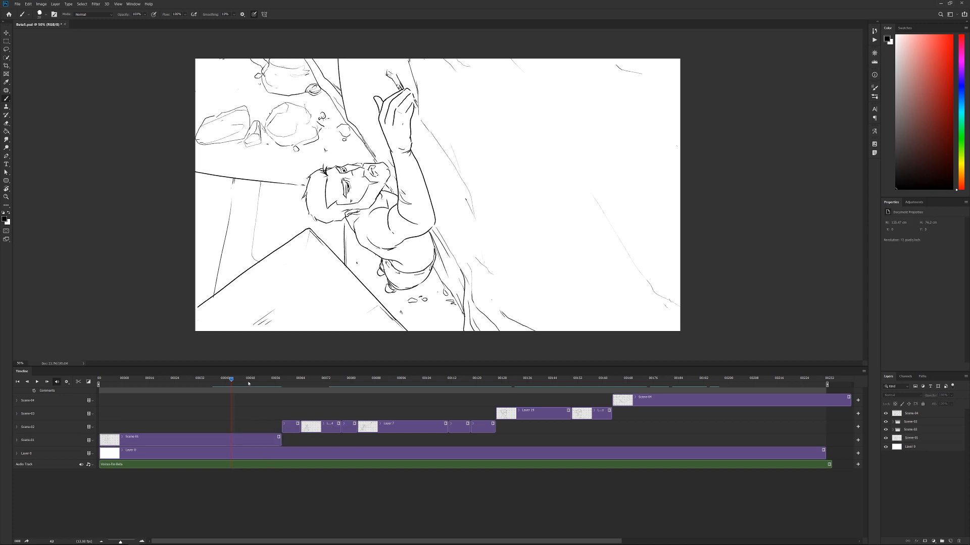
left_click_drag(248, 384, 408, 390)
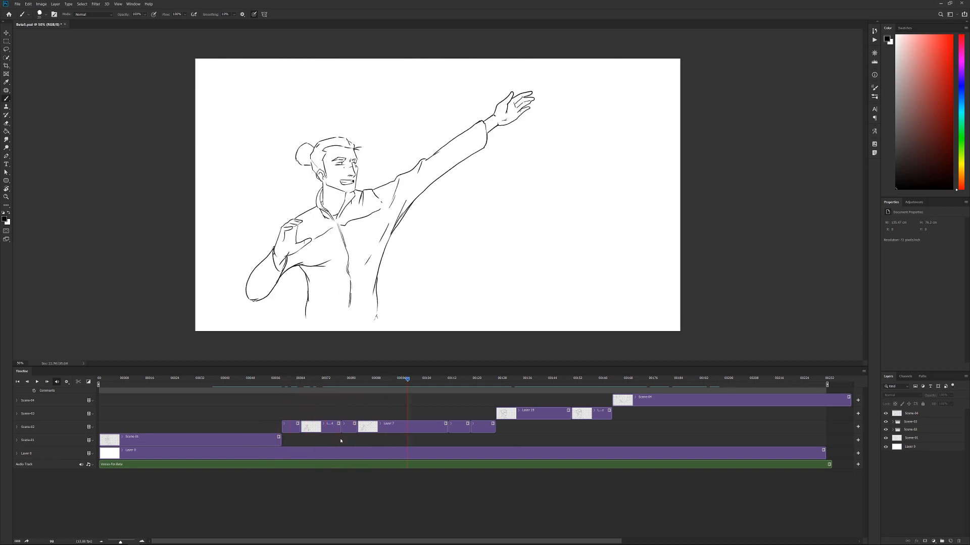
left_click(382, 427)
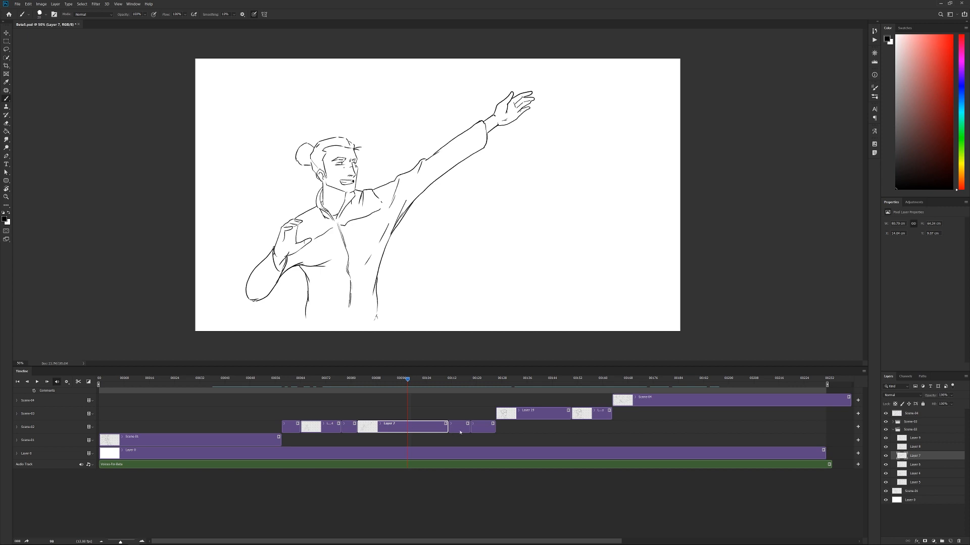
Collapse the Scene-02 group and hide Scene-01 through Scene-04, leaving only the white background layer shown
left_click(893, 431)
left_click_drag(886, 414, 885, 439)
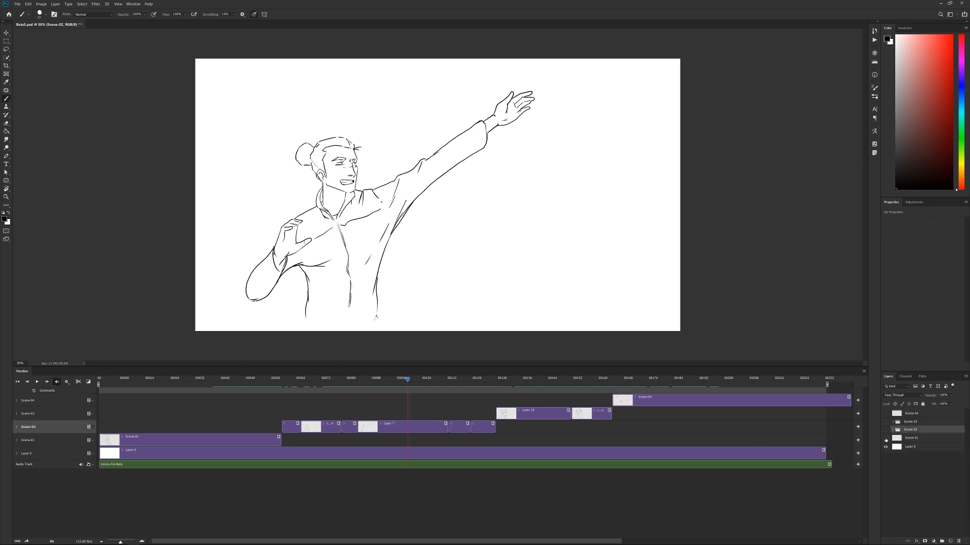
Add two blank layers above the scenes and combine their timeline clips into one video group
left_click(912, 476)
left_click(950, 541)
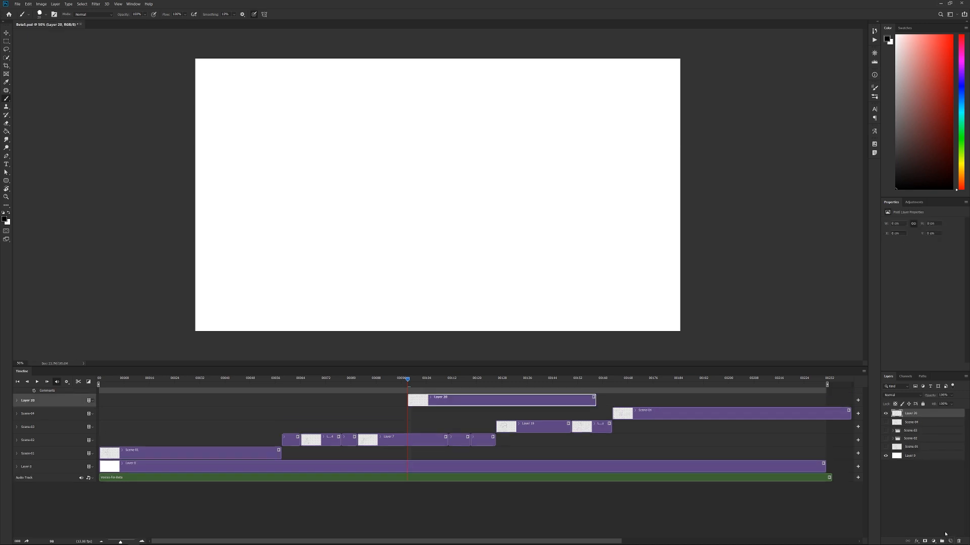
left_click(950, 541)
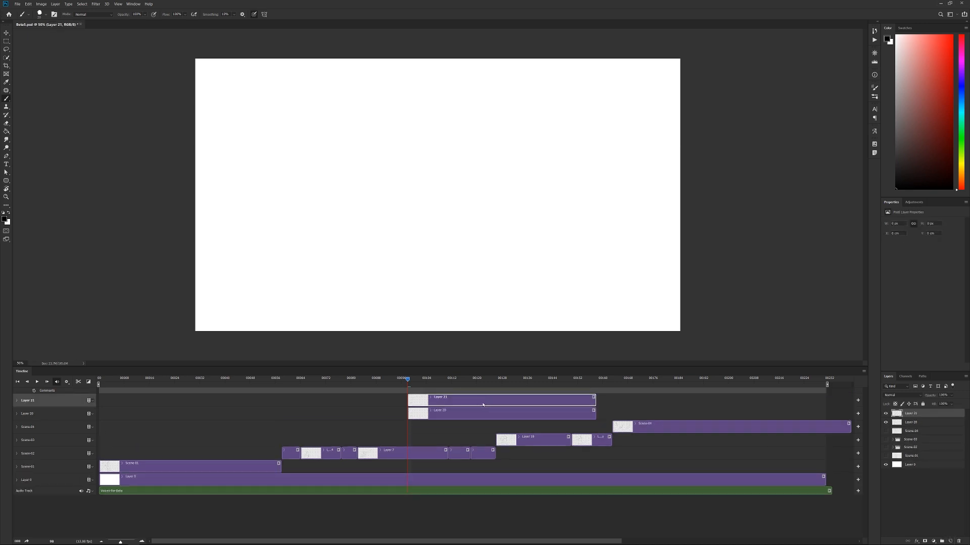
left_click(493, 416)
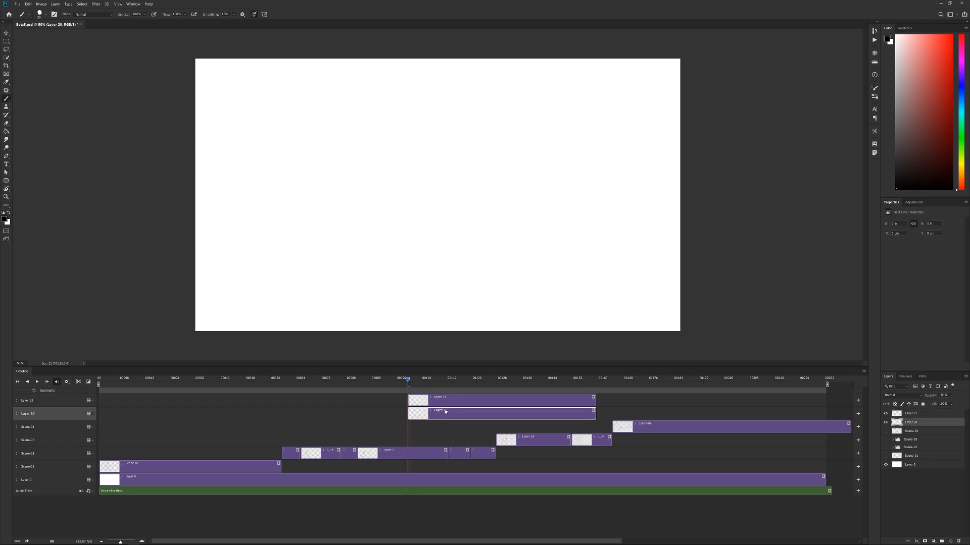
left_click_drag(445, 411, 444, 403)
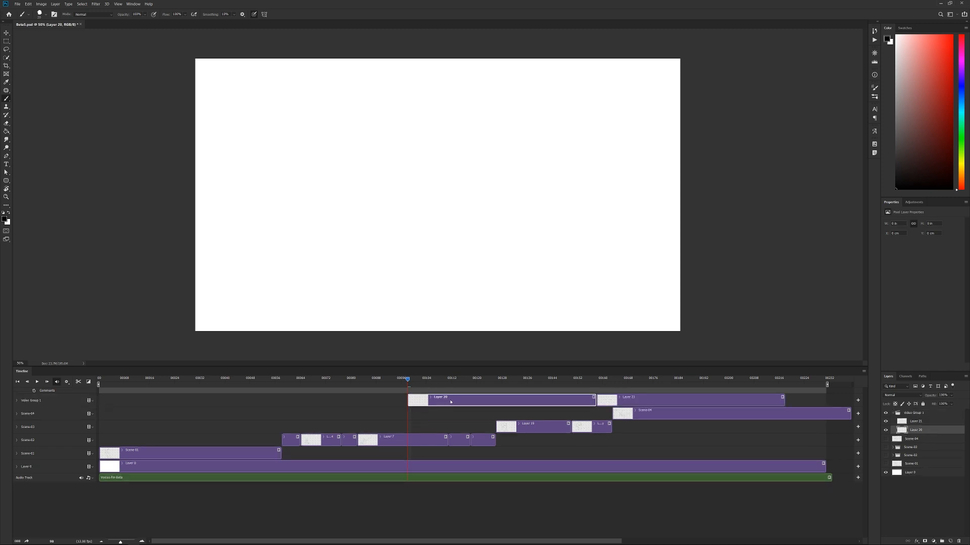
Move the Layer 20 and Layer 21 clips earlier together, and trim both ends of the Layer 20 clip
left_click(638, 404, "shift")
left_click_drag(631, 402, 499, 406)
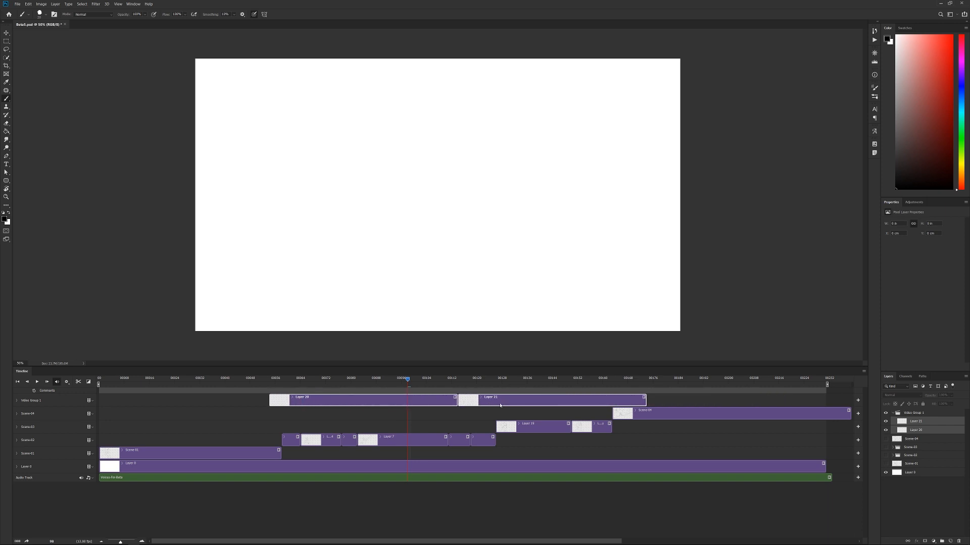
left_click(443, 413)
left_click_drag(269, 400, 352, 400)
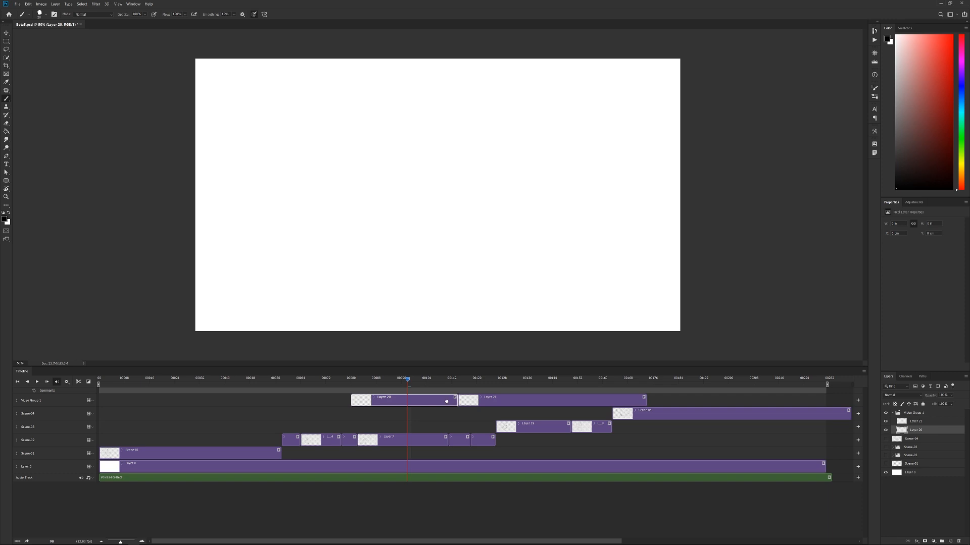
mouse_move(446, 402)
left_mouse_down()
mouse_move(456, 403)
mouse_move(428, 403)
left_mouse_up()
key("ctrl+z")
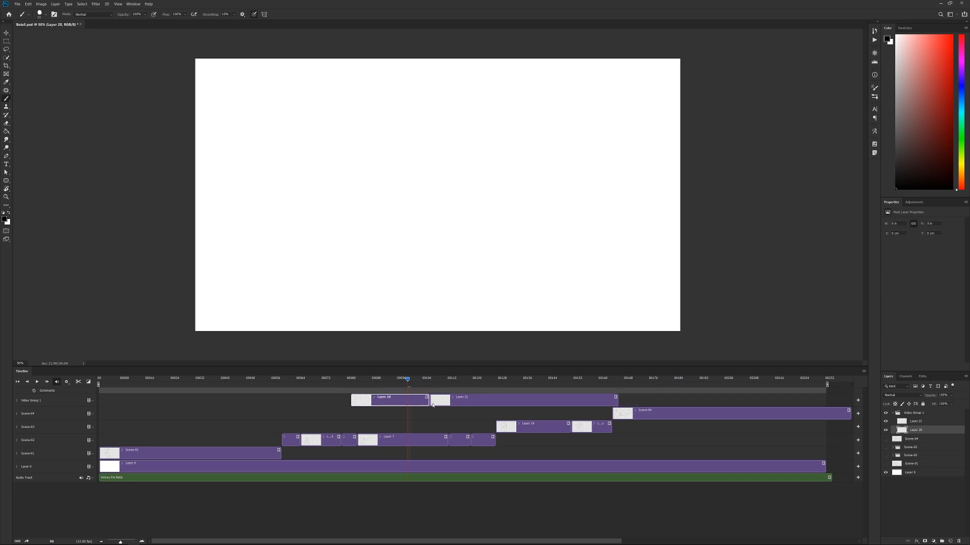
Try adding and shortening an extra blank clip between the Layer 20 and Layer 21 clips
left_click(950, 541)
left_click_drag(617, 401, 510, 404)
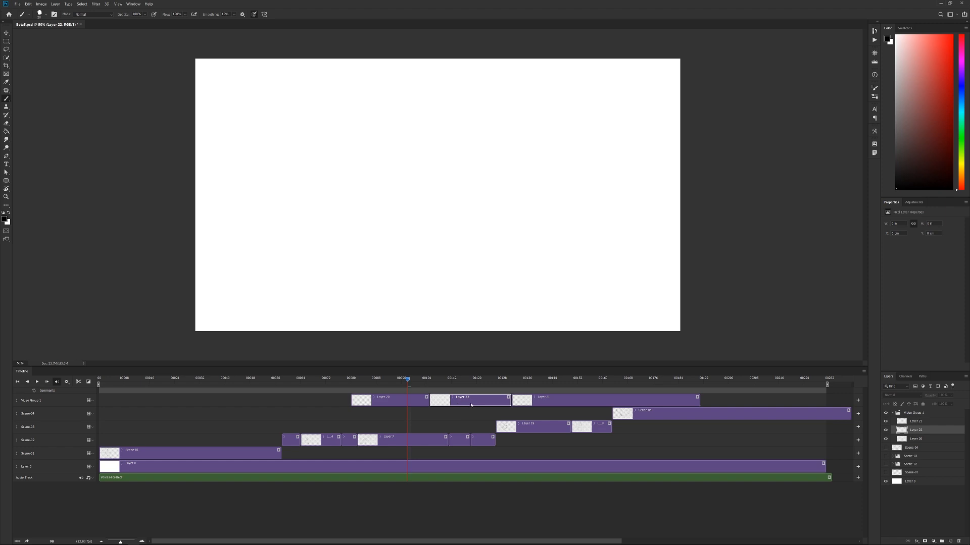
key("Delete")
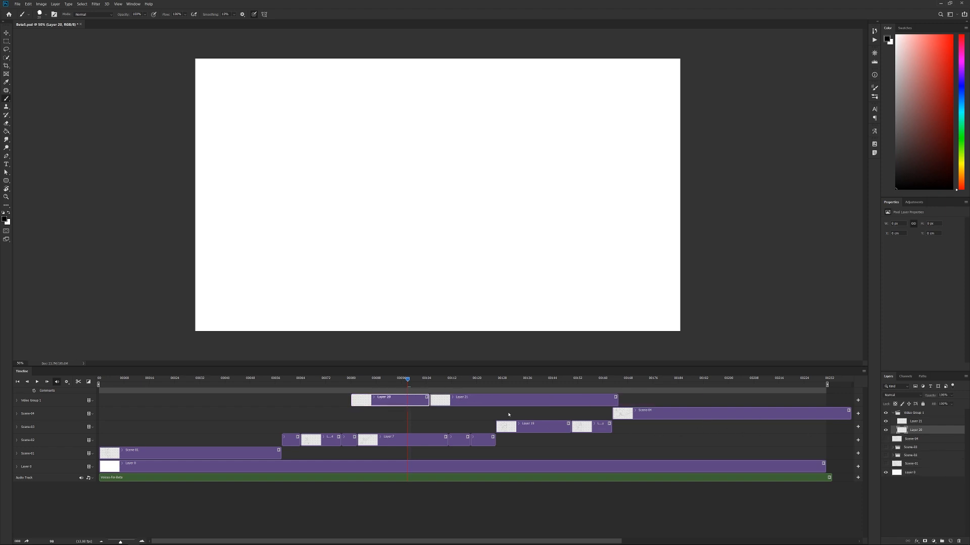
Add three short frame clips between the Layer 20 and Layer 21 clips with the recorded Insert-Frame actions
left_click(417, 383)
left_click(874, 40)
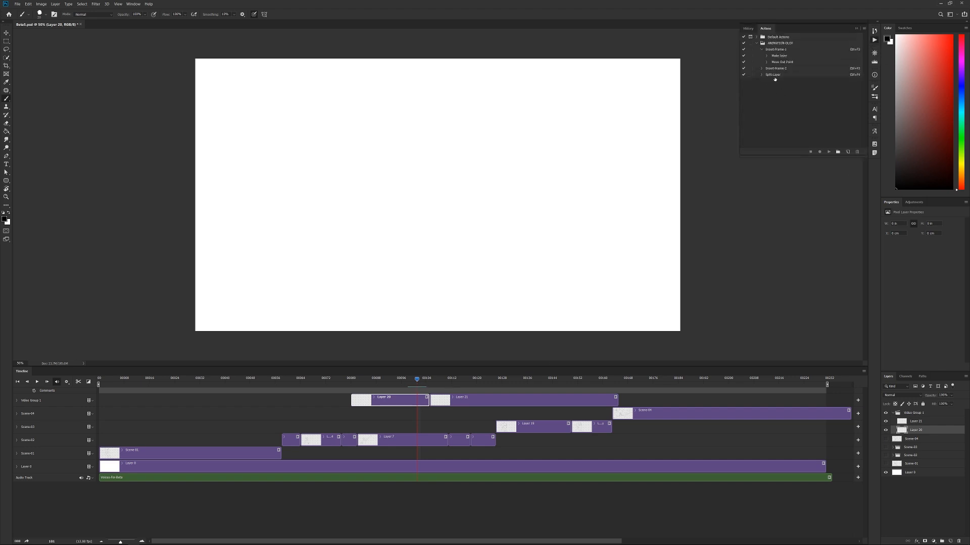
left_click(427, 381)
key("ctrl+F3")
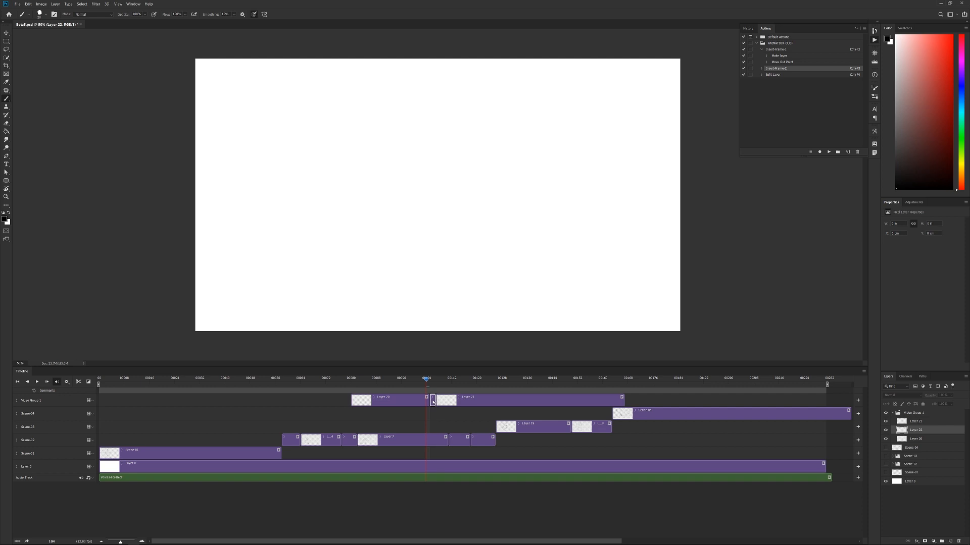
key("ctrl+F2")
key("ctrl+F3")
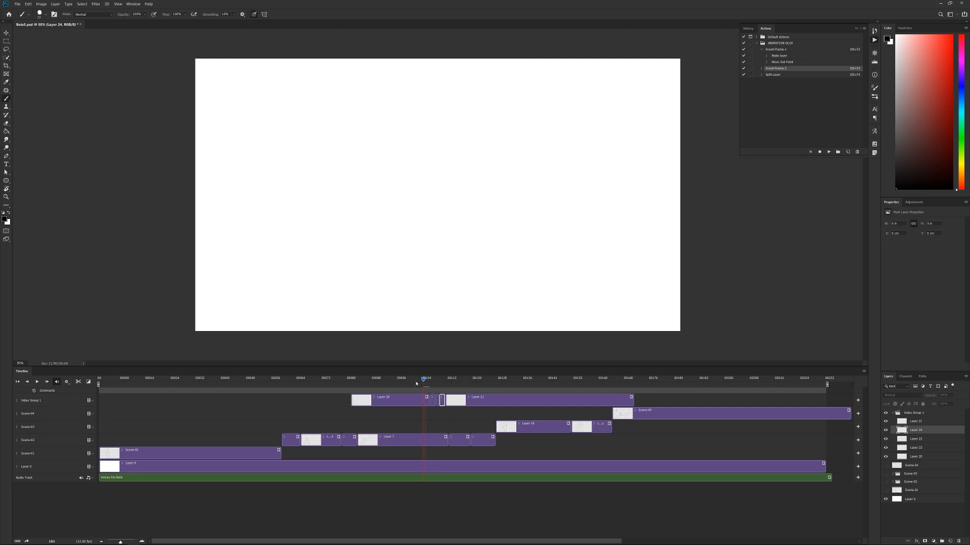
Split the Layer 20 clip at two earlier points using the Split-Layer action
left_click_drag(427, 384, 399, 385)
left_click(398, 401)
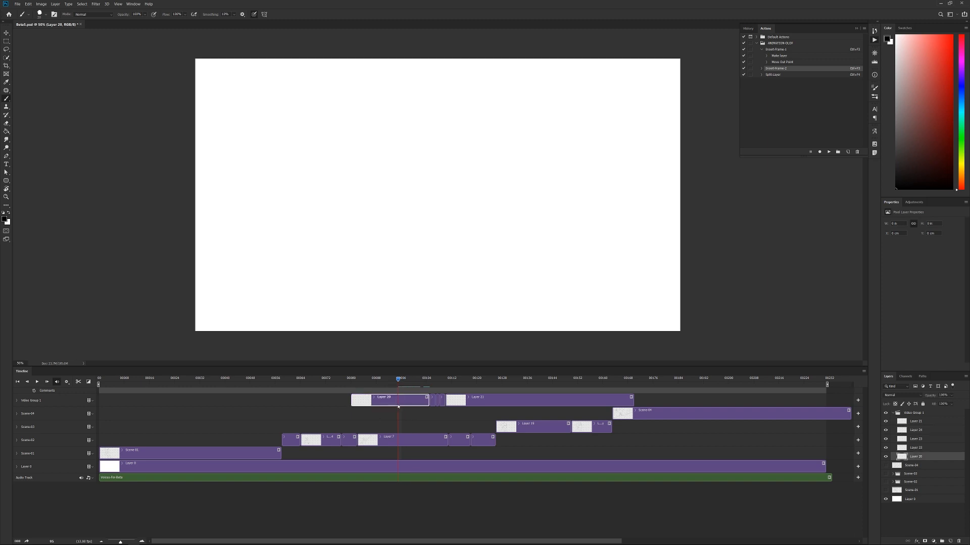
key("ctrl+F4")
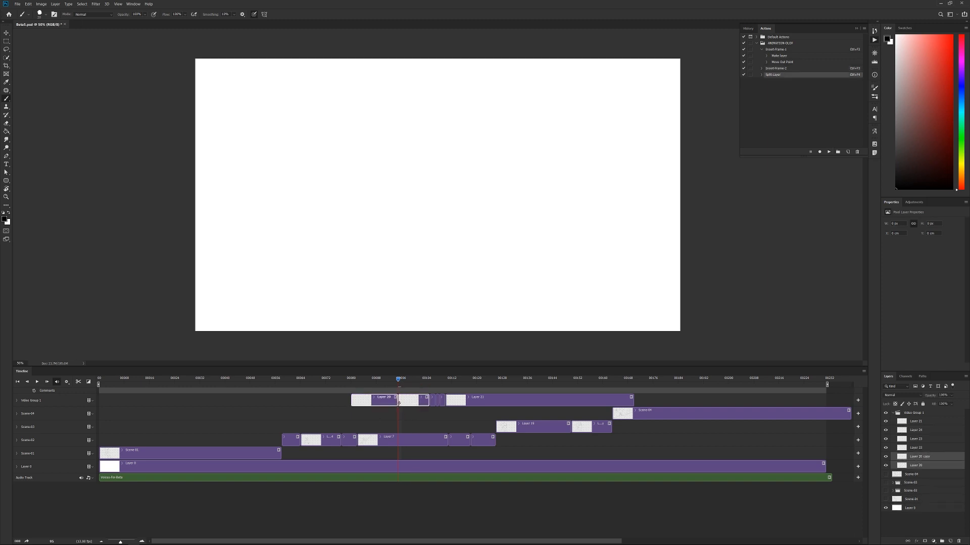
left_click(406, 402)
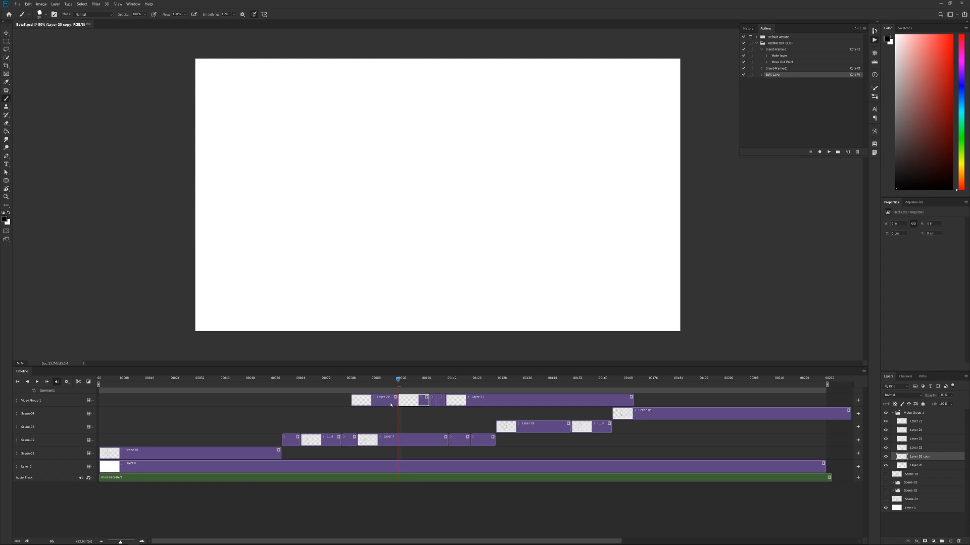
left_click_drag(396, 382, 378, 380)
left_click(378, 403)
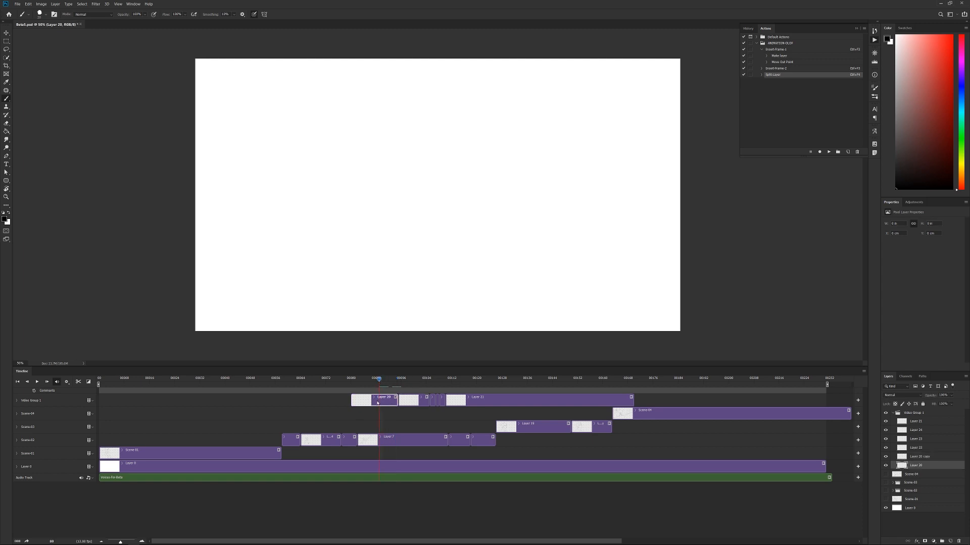
key("ctrl+F4")
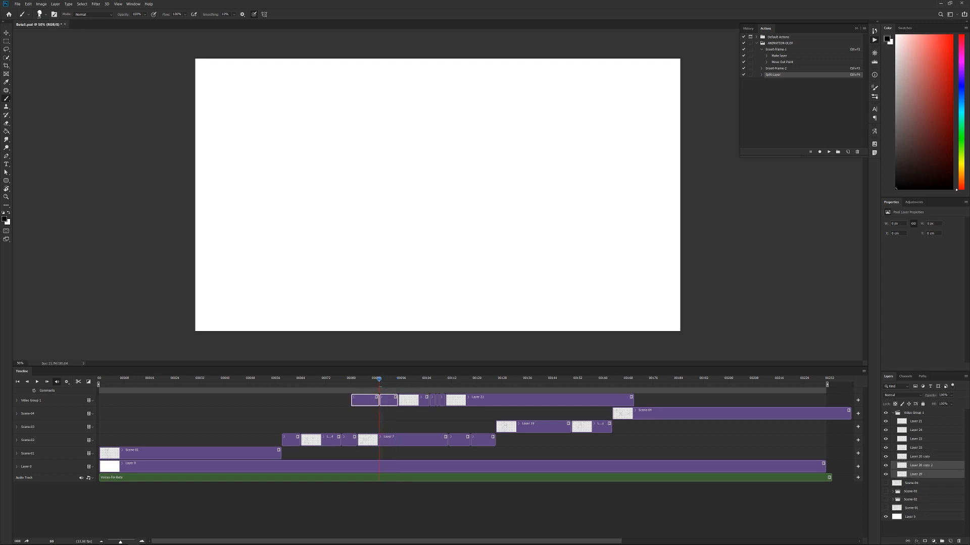
Inspect the Split at Playhead entry in the Timeline (Video) keyboard shortcuts
left_click(28, 4)
left_click(68, 230)
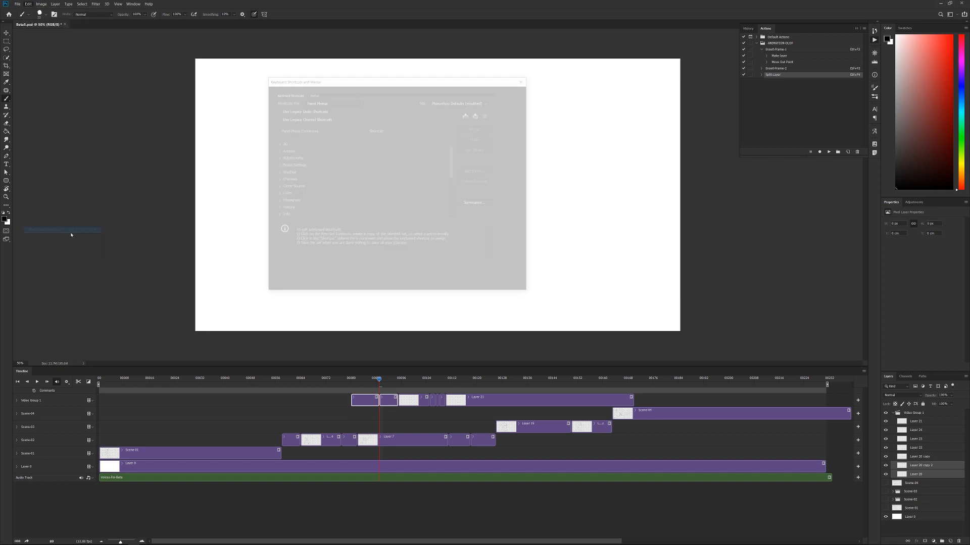
left_click_drag(453, 152, 451, 174)
left_click(276, 208)
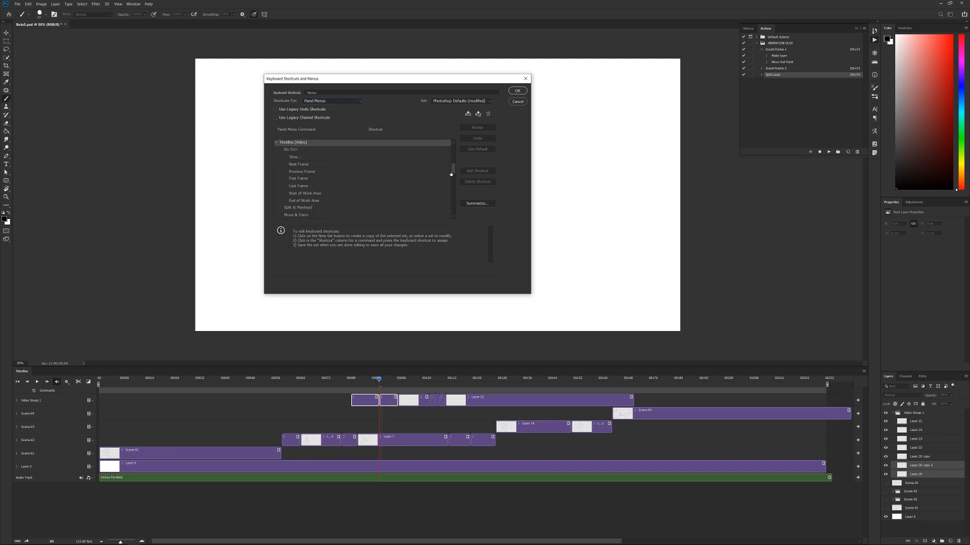
left_click(303, 208)
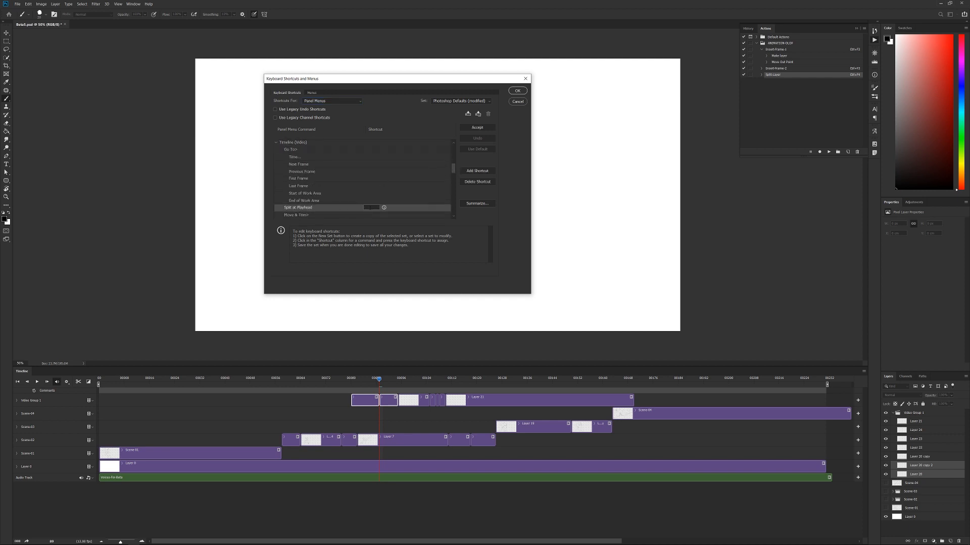
left_click(521, 94)
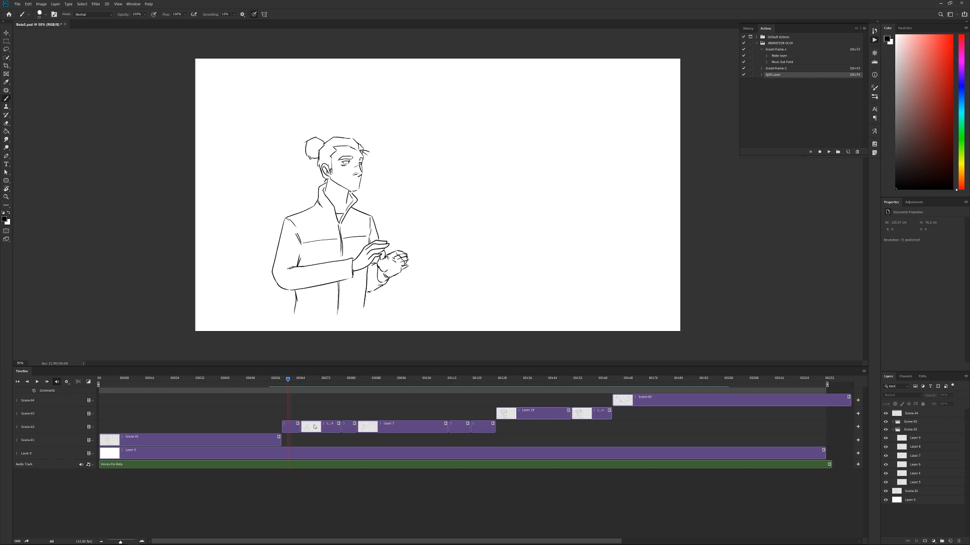
Select the Layer 4 clip in Scene-02 and play the animation with its voice audio through the Scene-02 poses
left_click(314, 427)
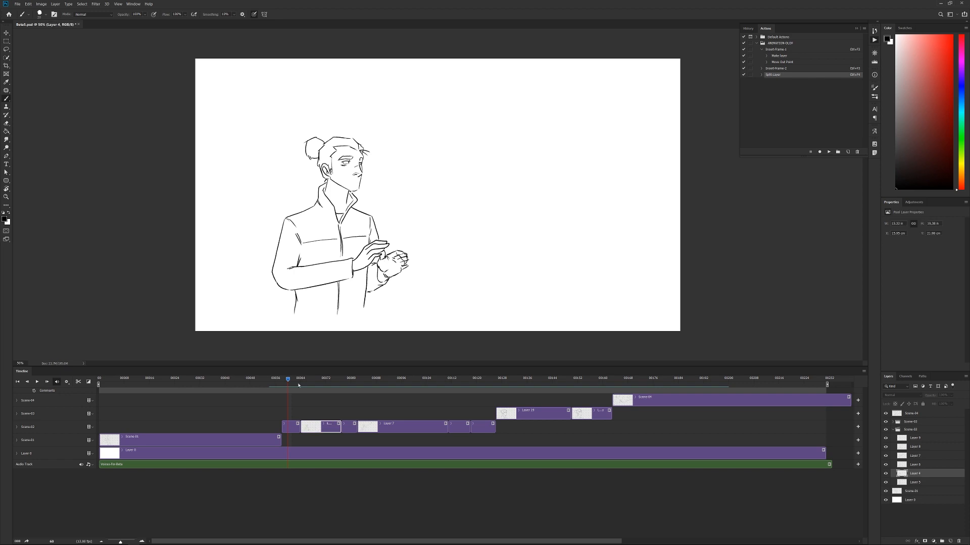
mouse_move(297, 379)
left_mouse_down()
mouse_move(343, 368)
mouse_move(351, 379)
mouse_move(281, 380)
mouse_move(317, 376)
mouse_move(296, 379)
left_mouse_up()
key("space")
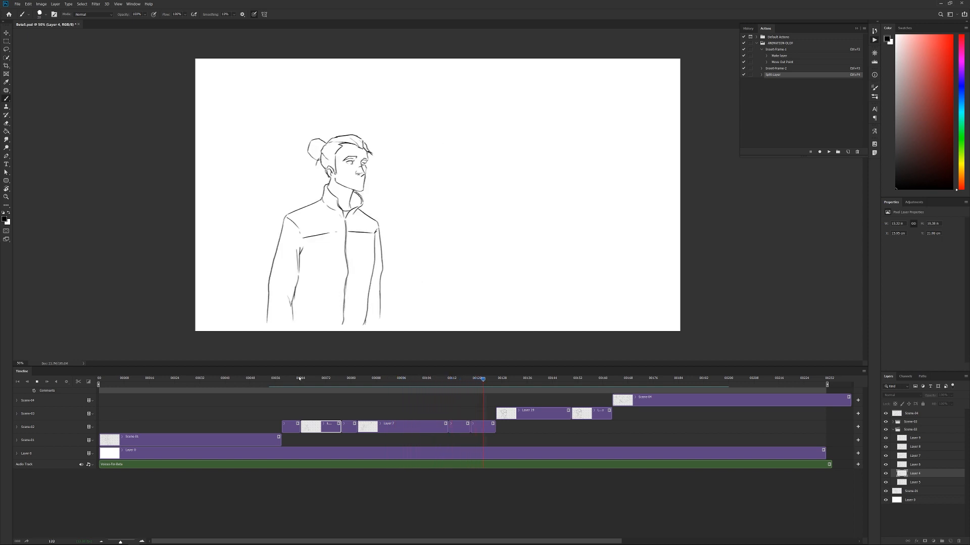
key("space")
left_click(484, 398)
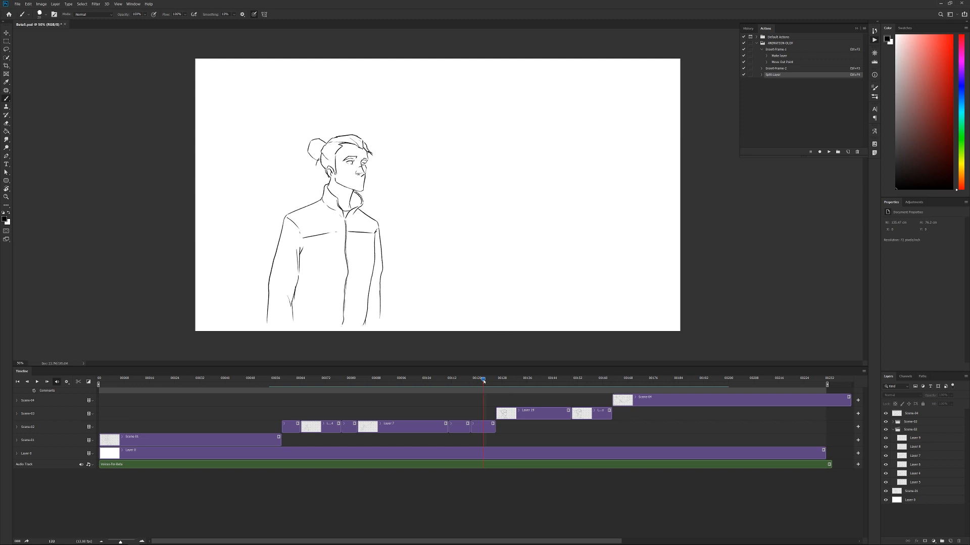
Scrub back and forth through the Scene-02 poses around the raised-arm drawing and select the voice audio clip
left_click_drag(484, 381, 427, 392)
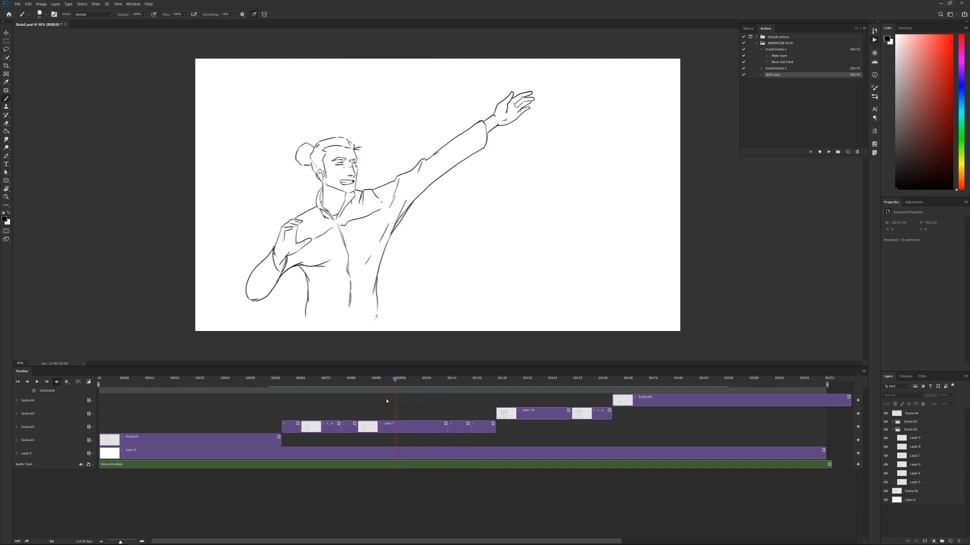
left_click(388, 379)
left_click_drag(387, 380, 353, 380)
mouse_move(325, 380)
left_mouse_down()
mouse_move(284, 383)
mouse_move(365, 389)
mouse_move(351, 383)
mouse_move(440, 380)
left_mouse_up()
left_click(295, 463)
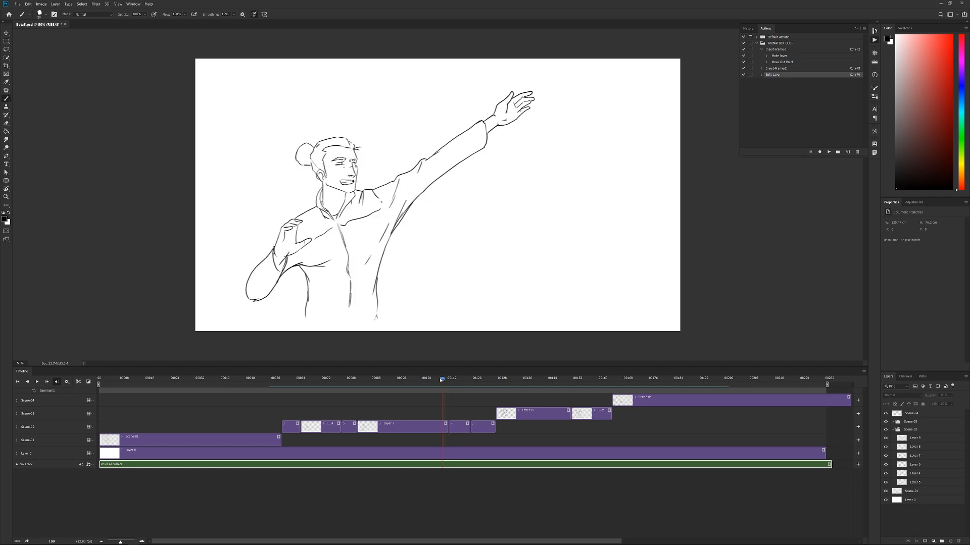
left_click_drag(366, 394, 361, 393)
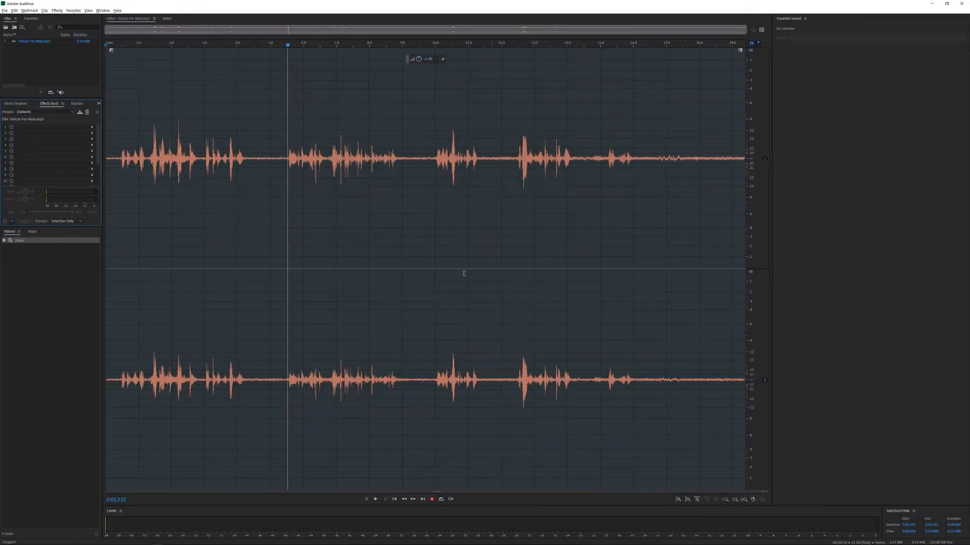
In Audition, return the playhead to the start of Voices-For-Beta.mp3 and play the recording
left_click_drag(291, 48, 106, 50)
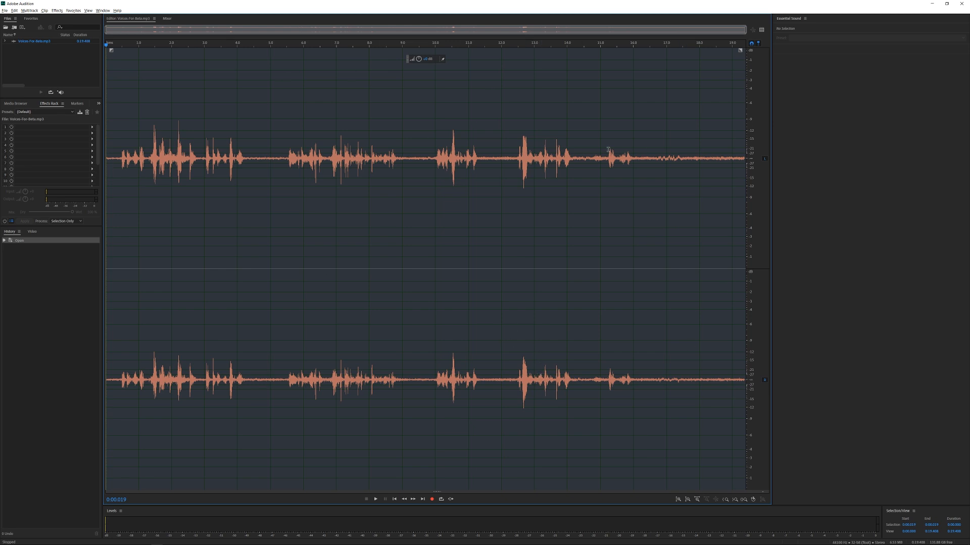
key("space")
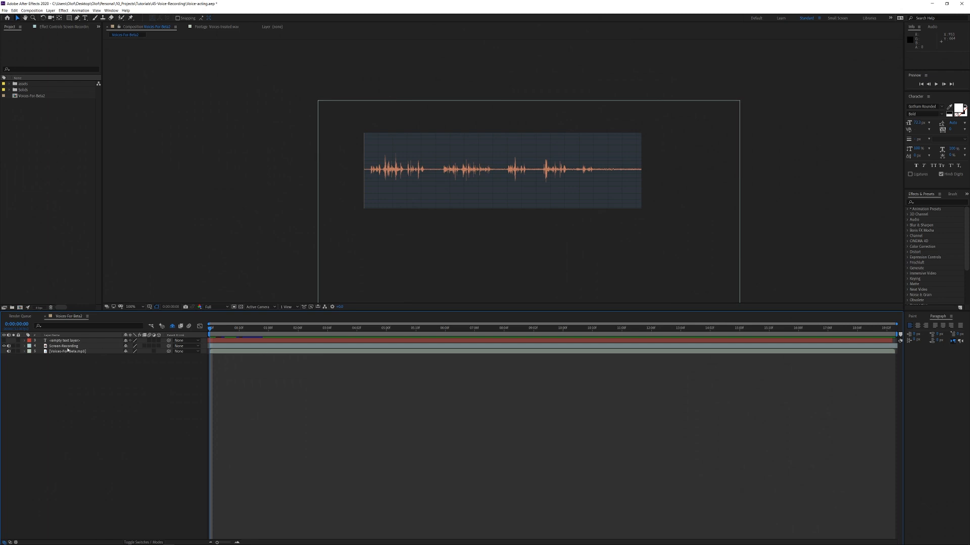
In After Effects, select the Screen-Recording layer and check the frame rate in the composition settings
left_click(68, 347)
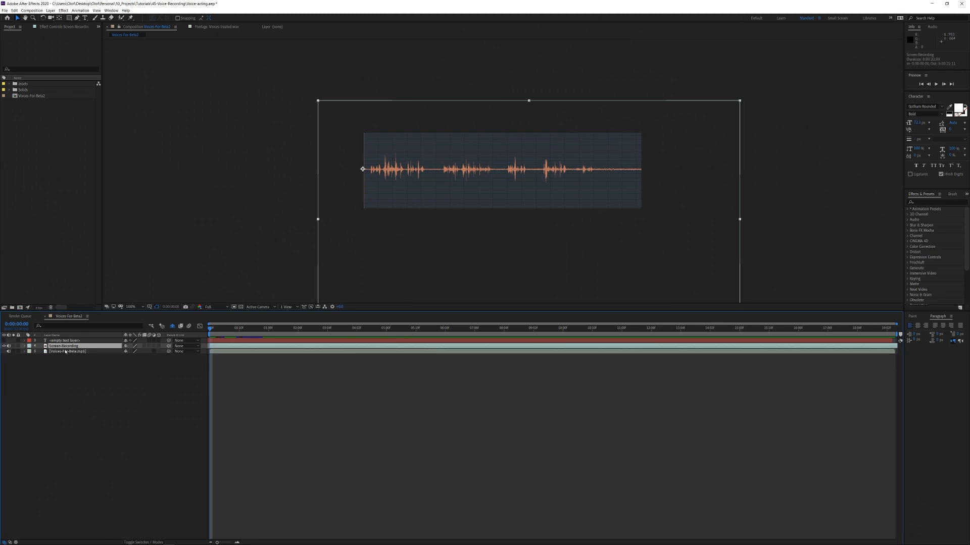
key("ctrl+k")
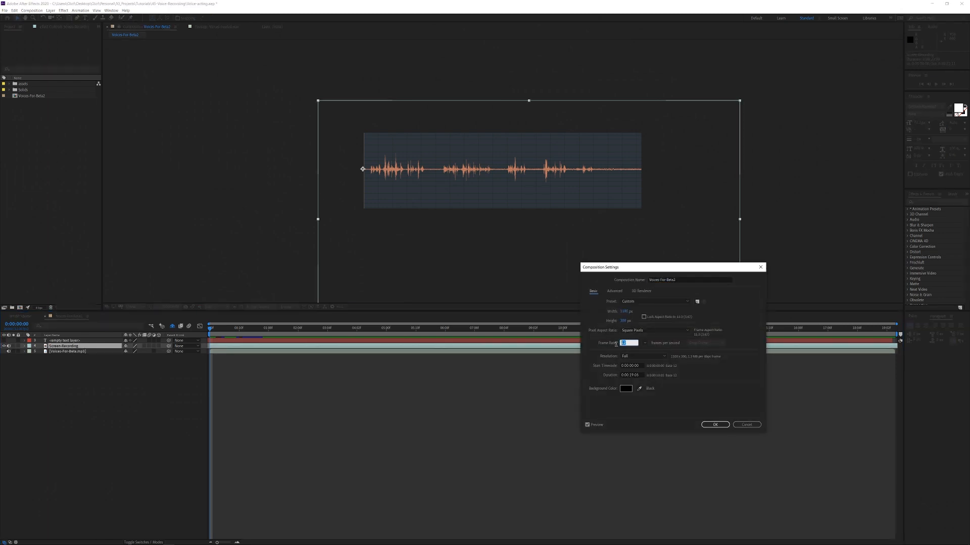
left_click(628, 342)
left_click(666, 352)
left_click(742, 426)
Reveal the audio waveforms of the Screen-Recording and Voices-For-Beta.mp3 layers
left_click(64, 351, "shift")
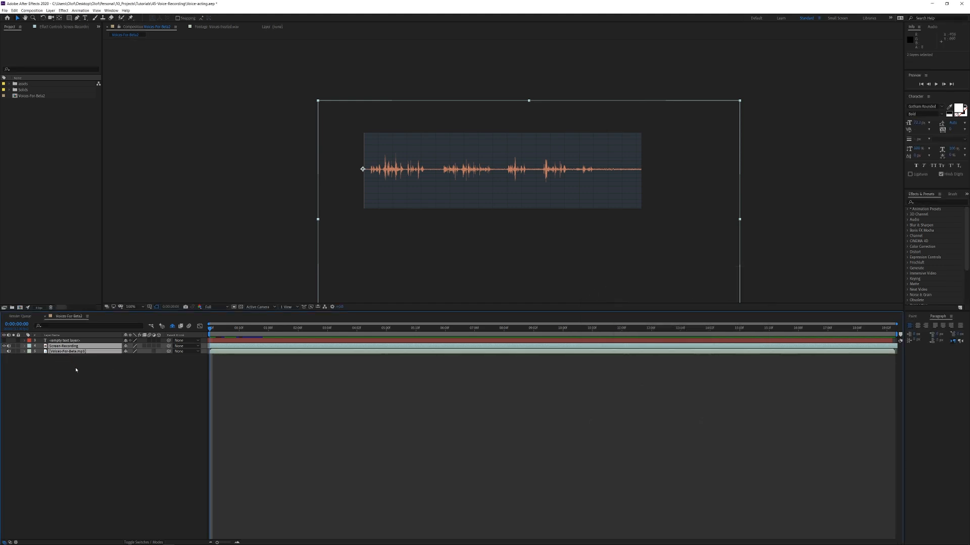
key("l")
key("l")
left_click(177, 427)
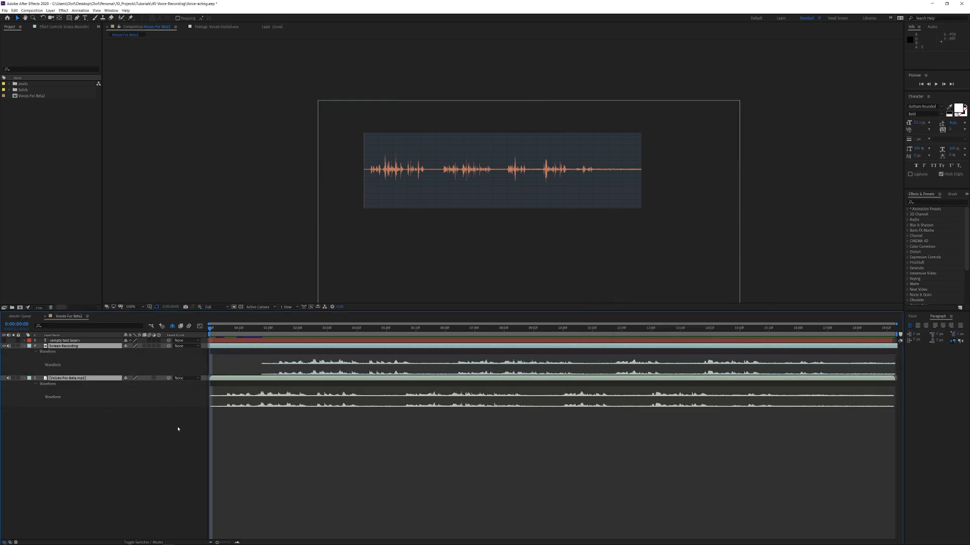
Shift the Screen-Recording layer earlier to align its waveform with Voices-For-Beta.mp3, and mute the Screen-Recording audio
left_click(261, 346)
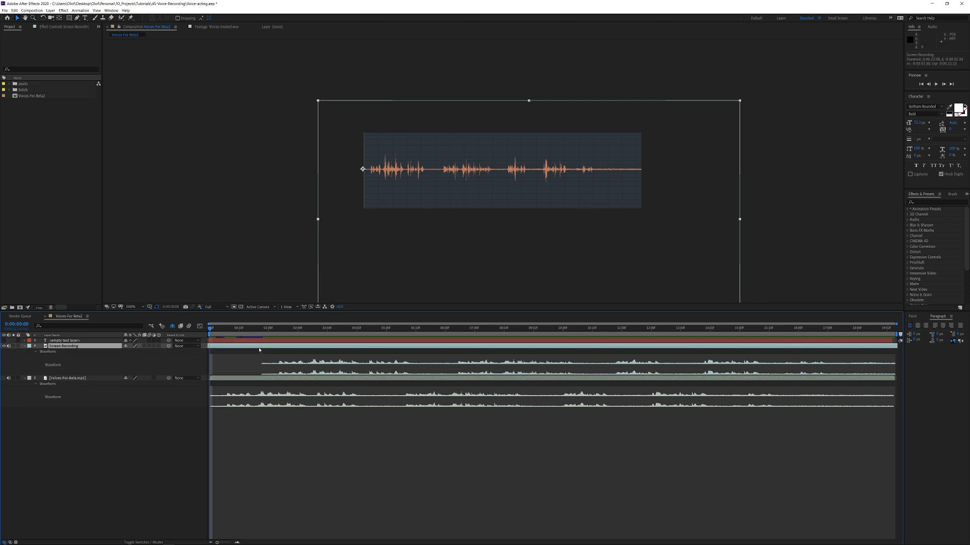
left_click_drag(269, 347, 252, 347)
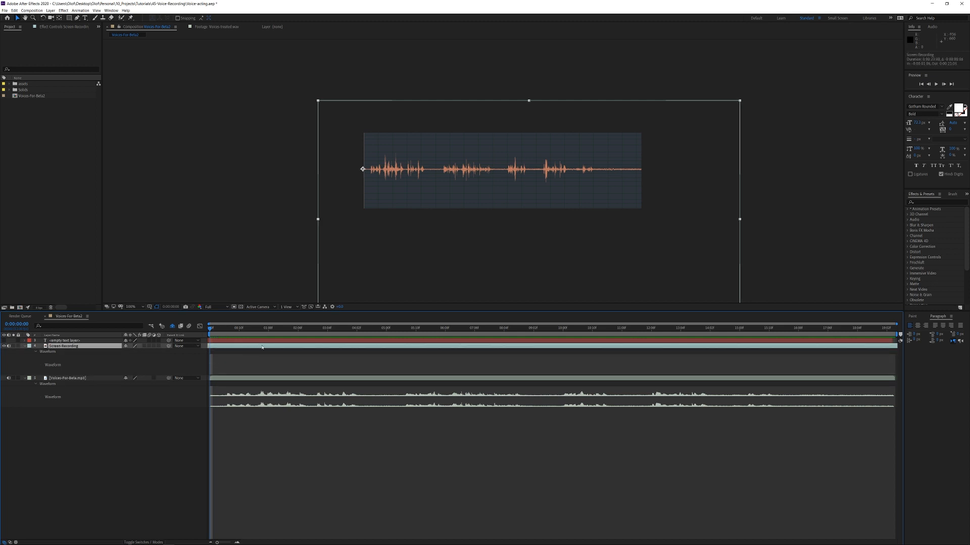
left_click(65, 443)
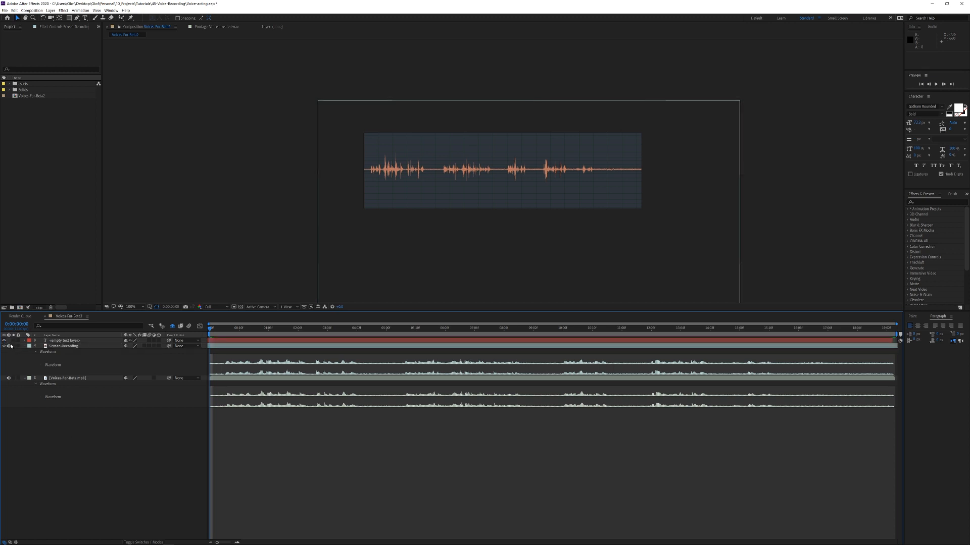
left_click(8, 346)
left_click(25, 347)
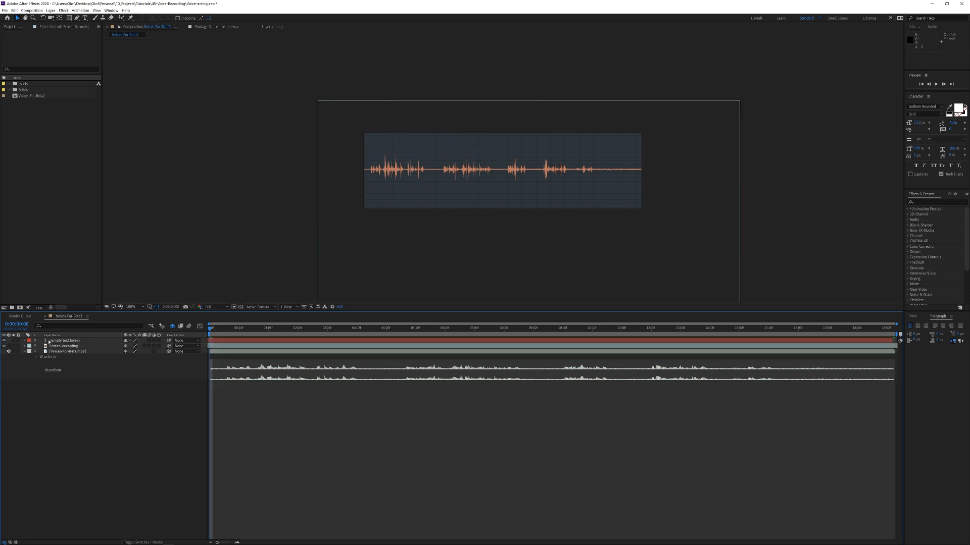
Select the text layer, scrub through the first spoken sounds and preview the composition with its audio
left_click(230, 340)
left_click_drag(232, 330, 254, 321)
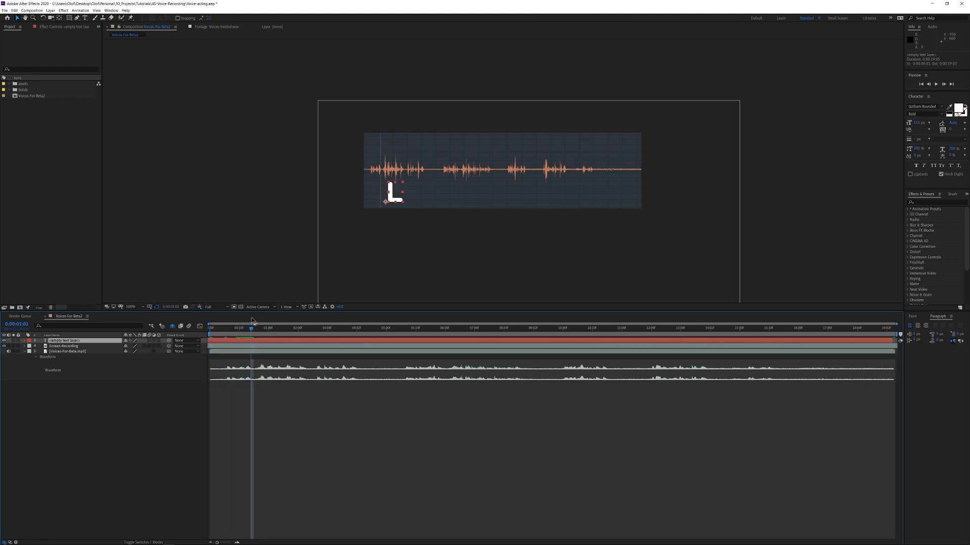
key("space")
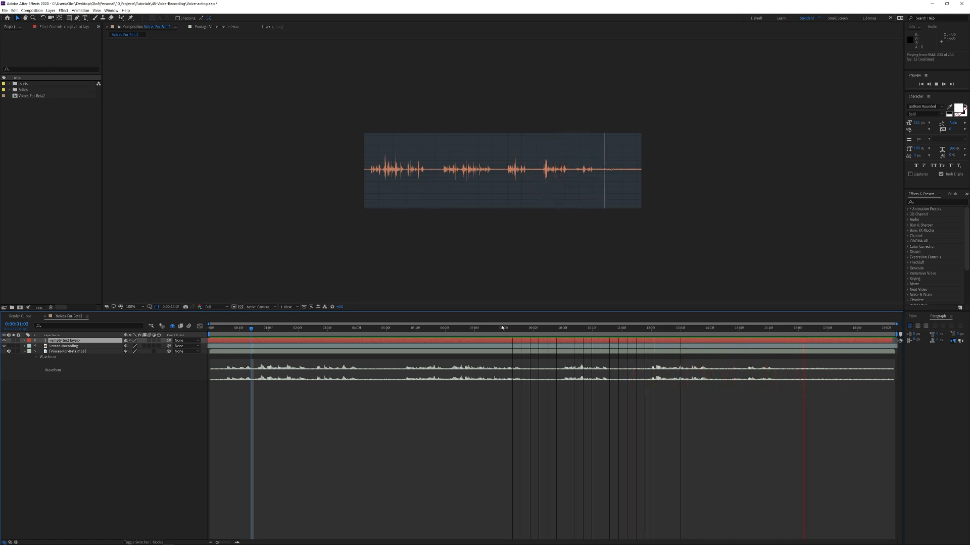
key("space")
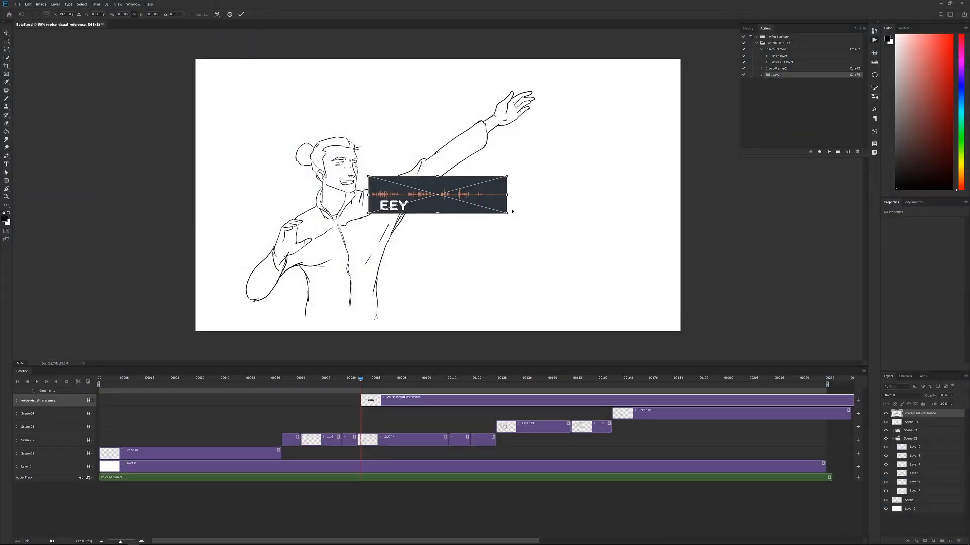
In Photoshop, place voice-visual-reference in the canvas's lower-right corner and align its clip with the start of the timeline
left_click_drag(471, 198, 560, 249)
key("Return")
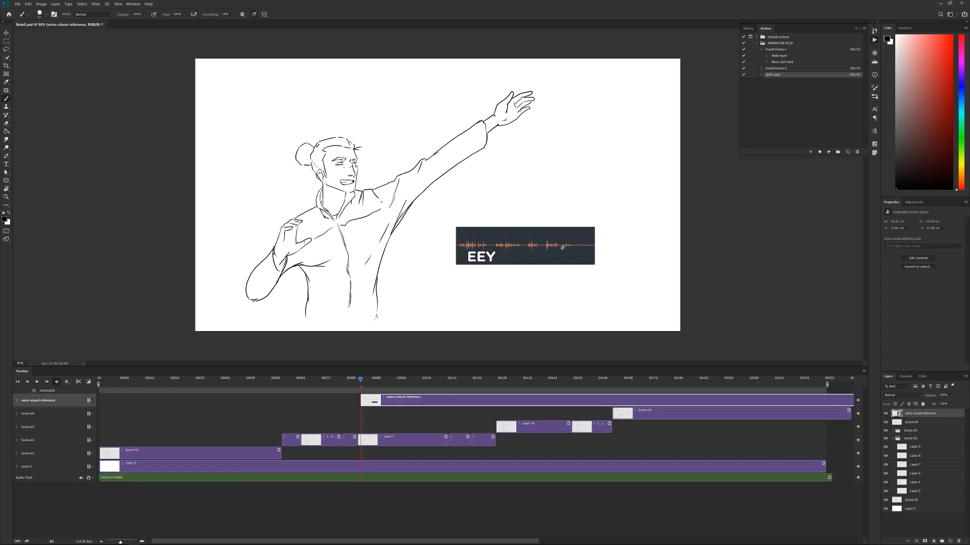
key("v")
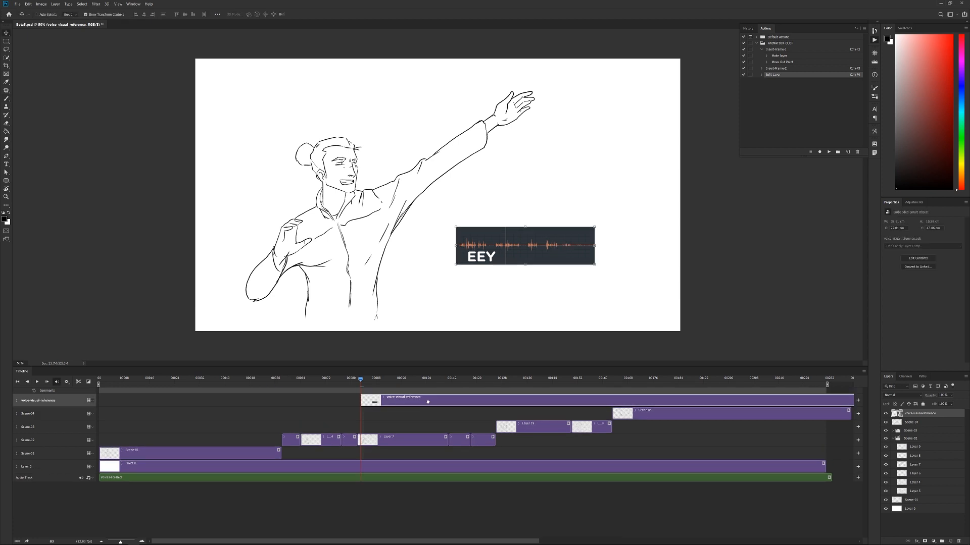
left_click_drag(428, 402, 173, 404)
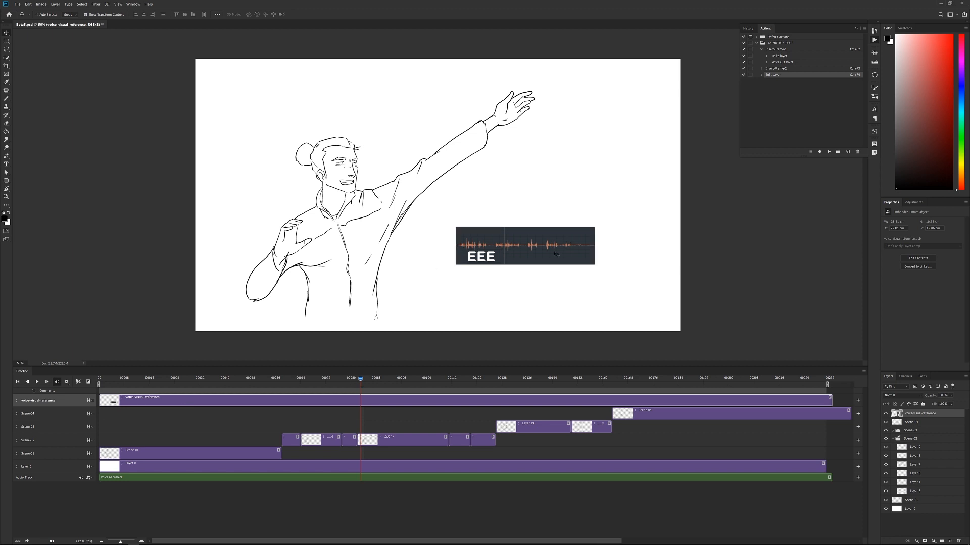
left_click_drag(554, 254, 619, 301)
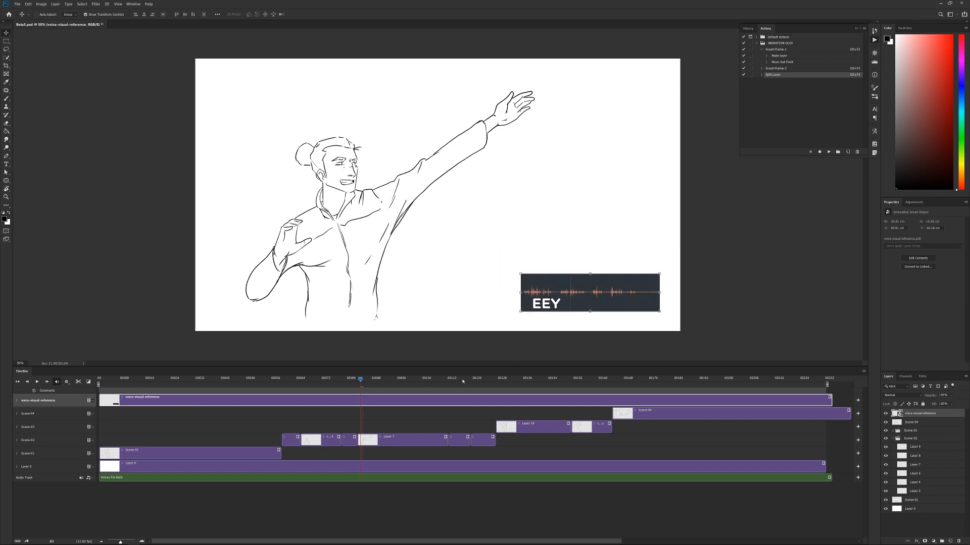
Play the animation from the first frame with no layer selected and scrub to the Scene-02 pose before the raised-arm drawing
left_click_drag(108, 380, 99, 380)
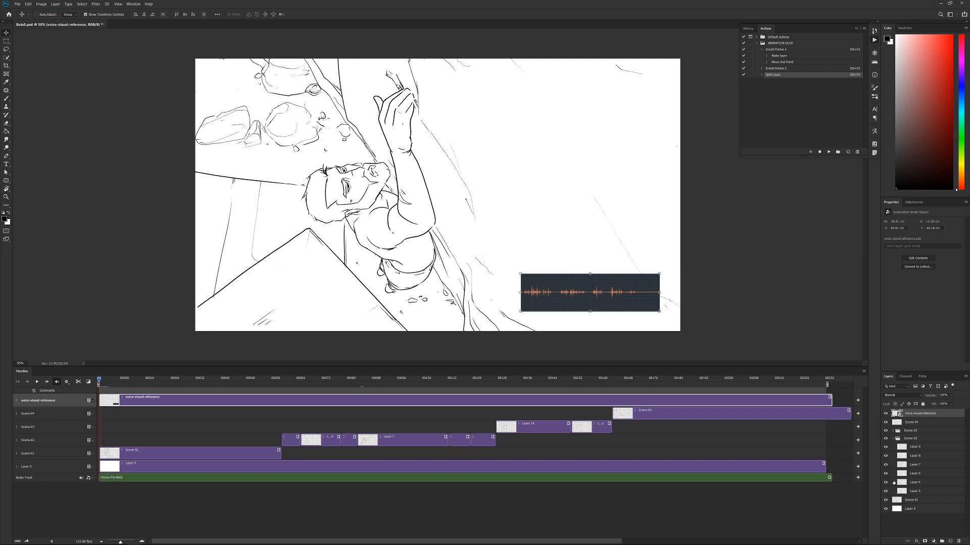
left_click(889, 522)
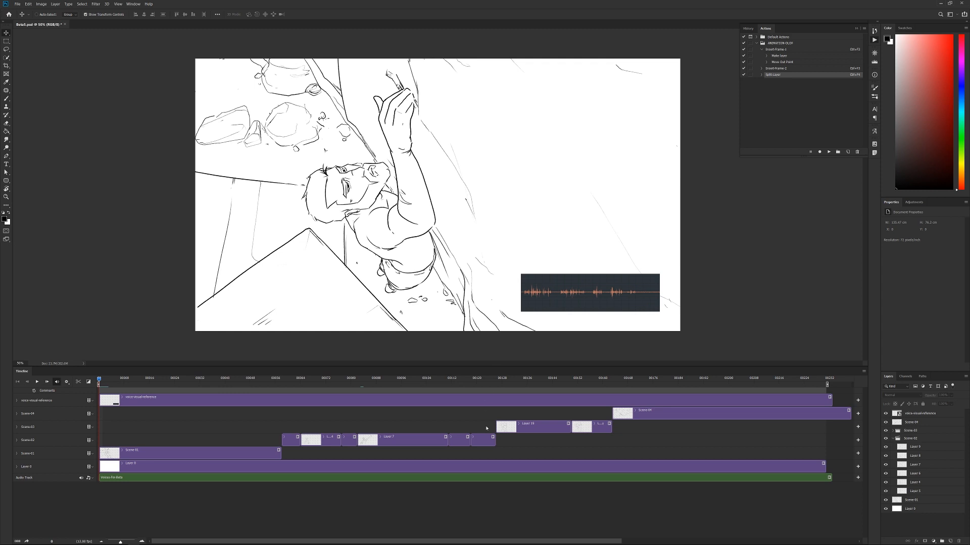
key("space")
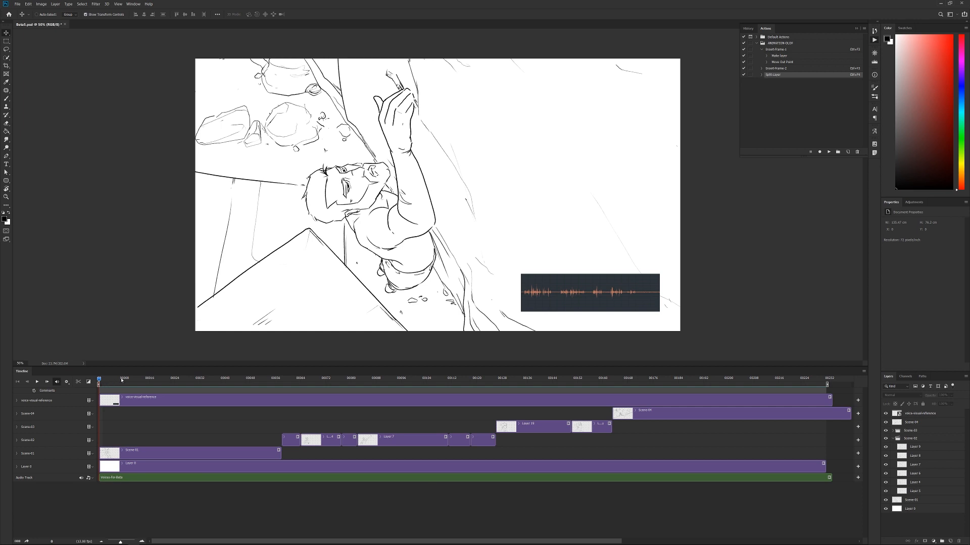
left_click_drag(295, 384, 355, 386)
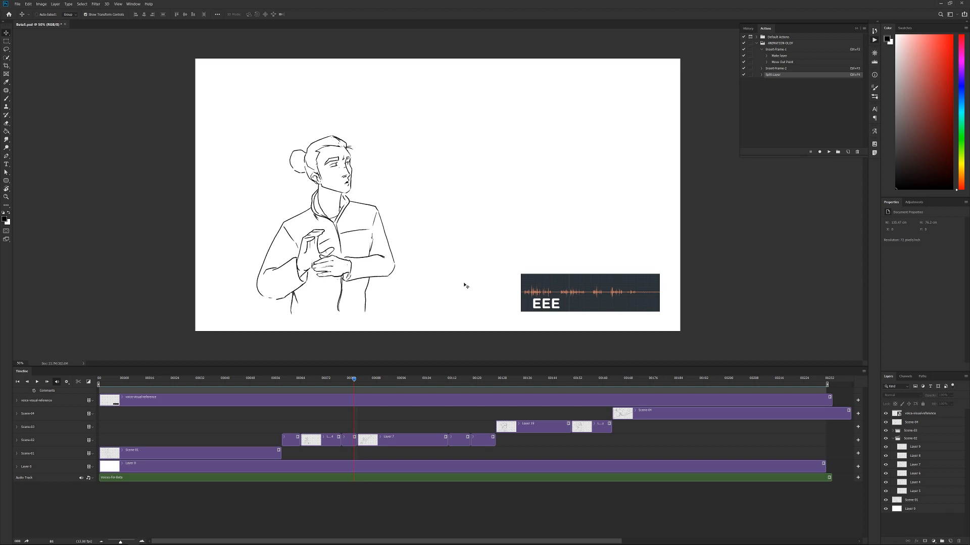
Switch to the Brush tool and clear the workspace by collapsing the Scene-02 group and the Actions list
key("b")
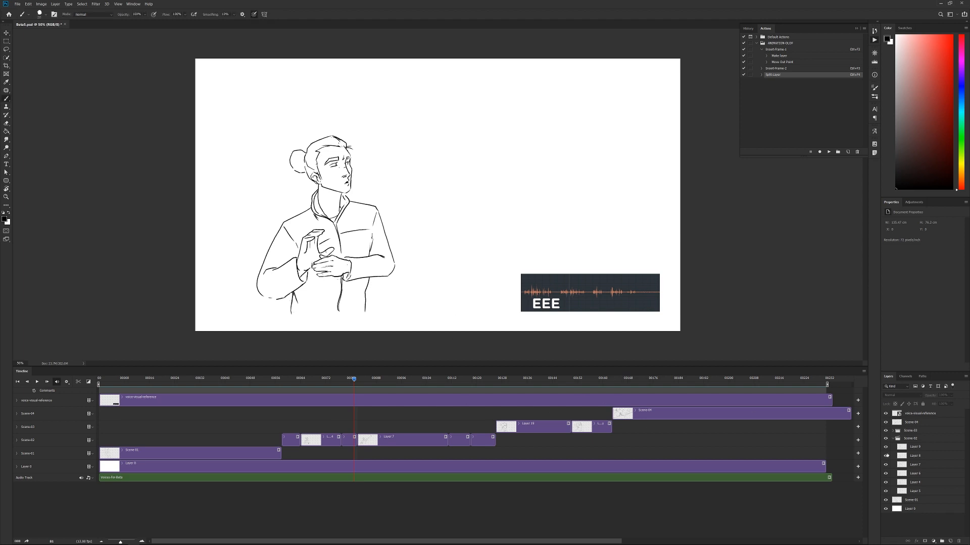
left_click(892, 439)
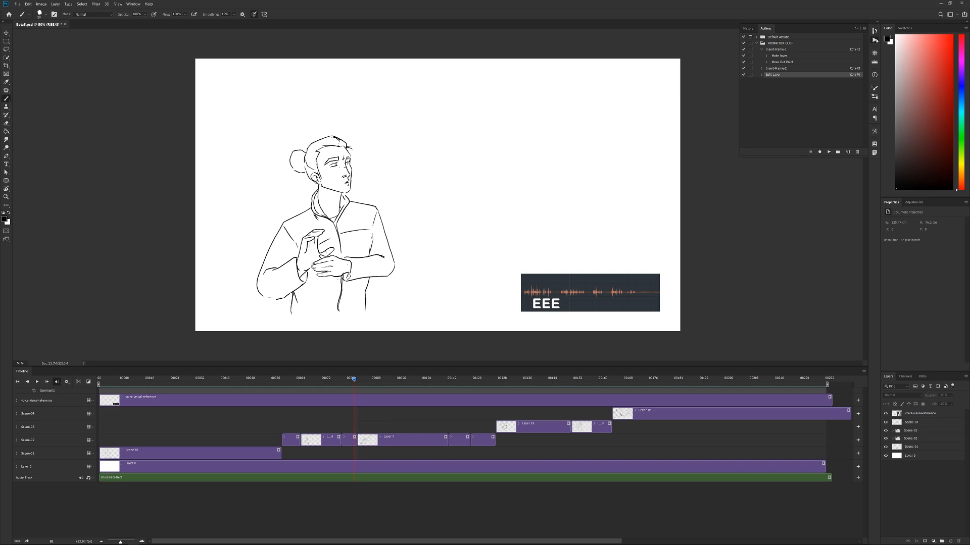
left_click(877, 39)
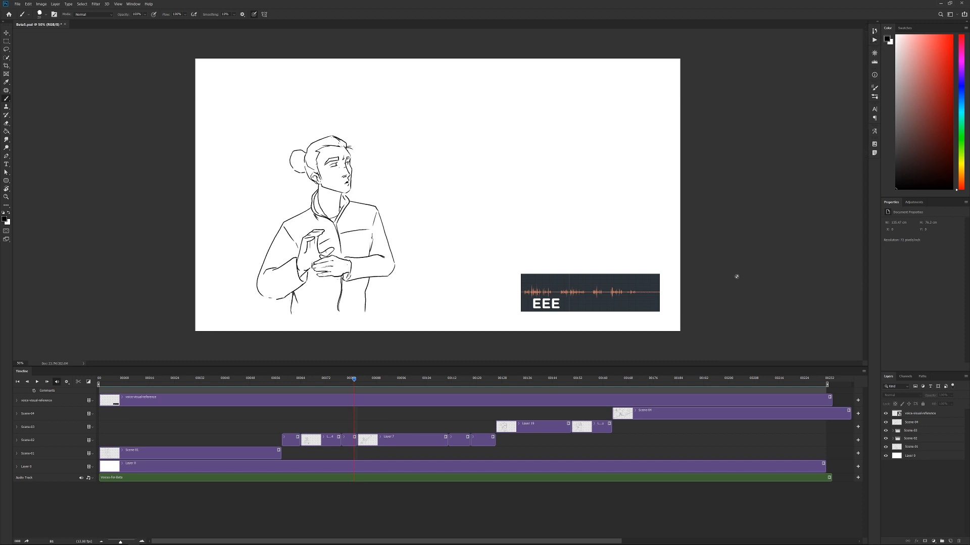